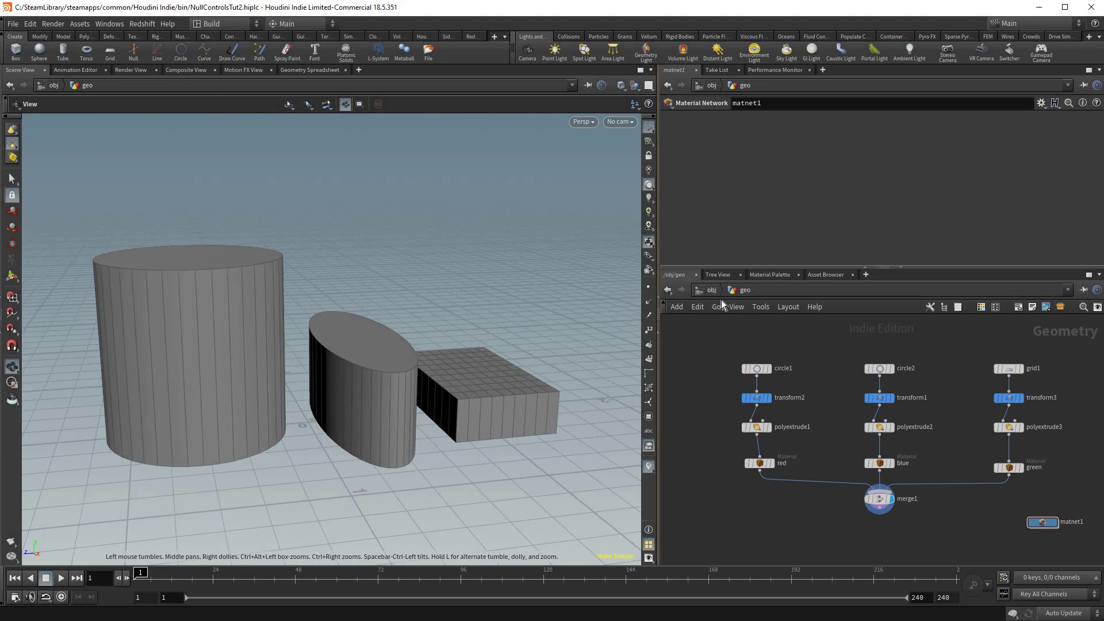
{"action": "key", "text": "u"}
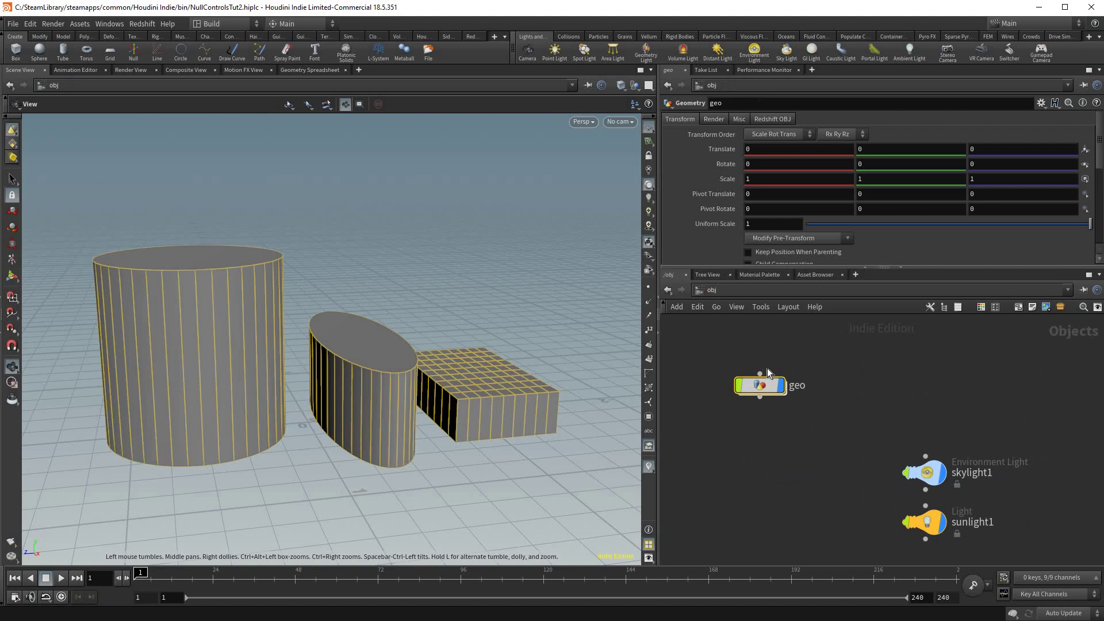
{"action": "key", "text": "i"}
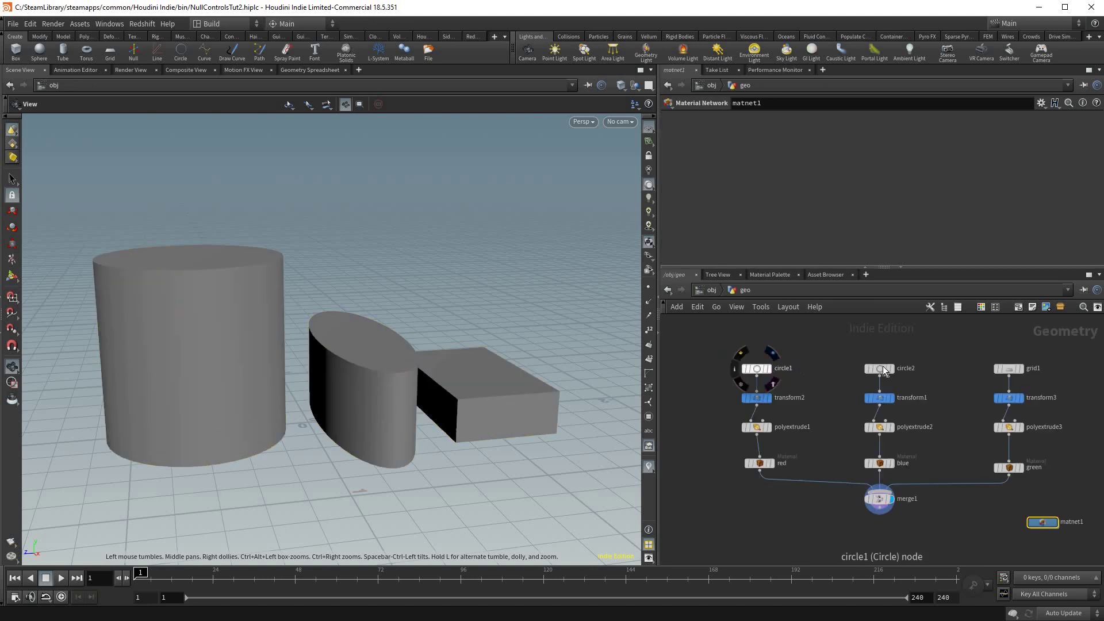
{"action": "left_click", "coordinate": [879, 369]}
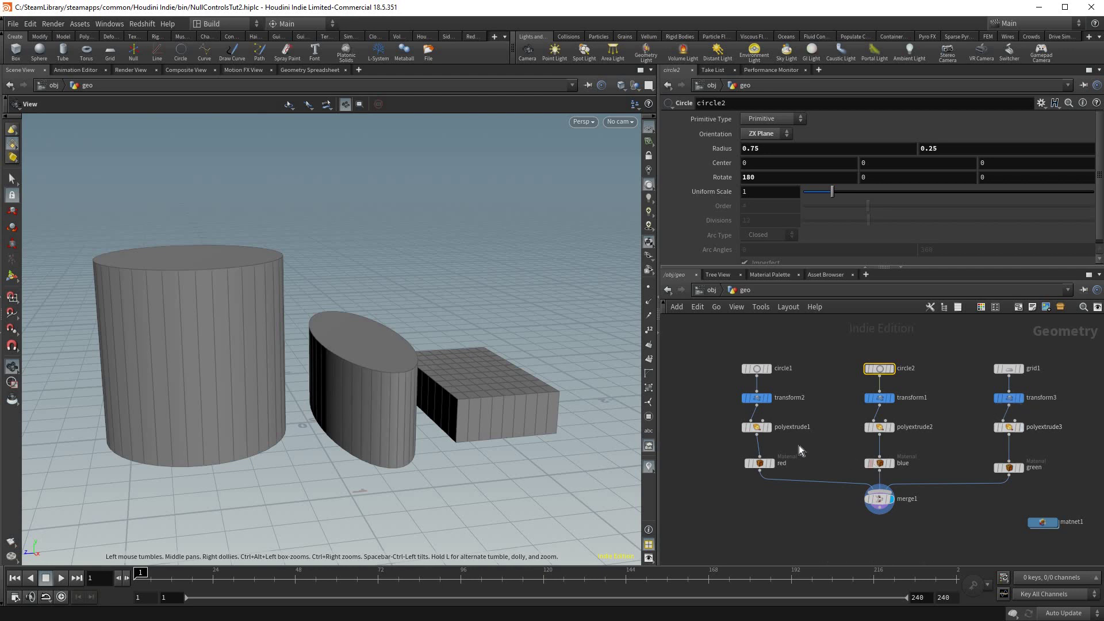
Step: Add a Null node to the geo network, placed above the circle1 branch
{"action": "mouse_move", "coordinate": [875, 464]}
{"action": "key", "text": "Tab"}
{"action": "type", "text": "nu"}
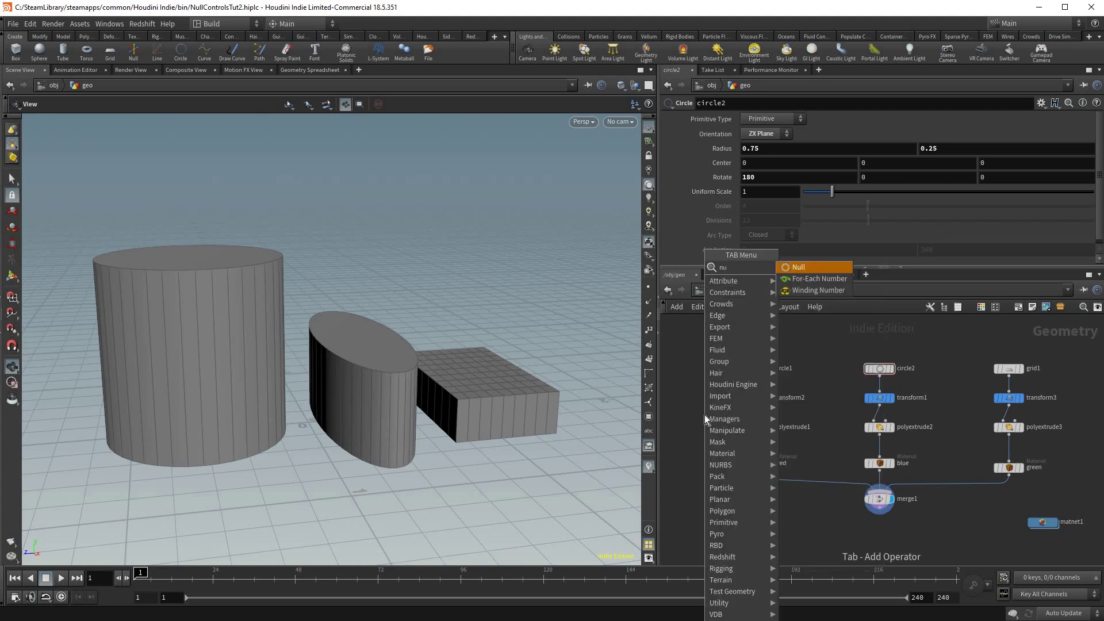
{"action": "key", "text": "Return"}
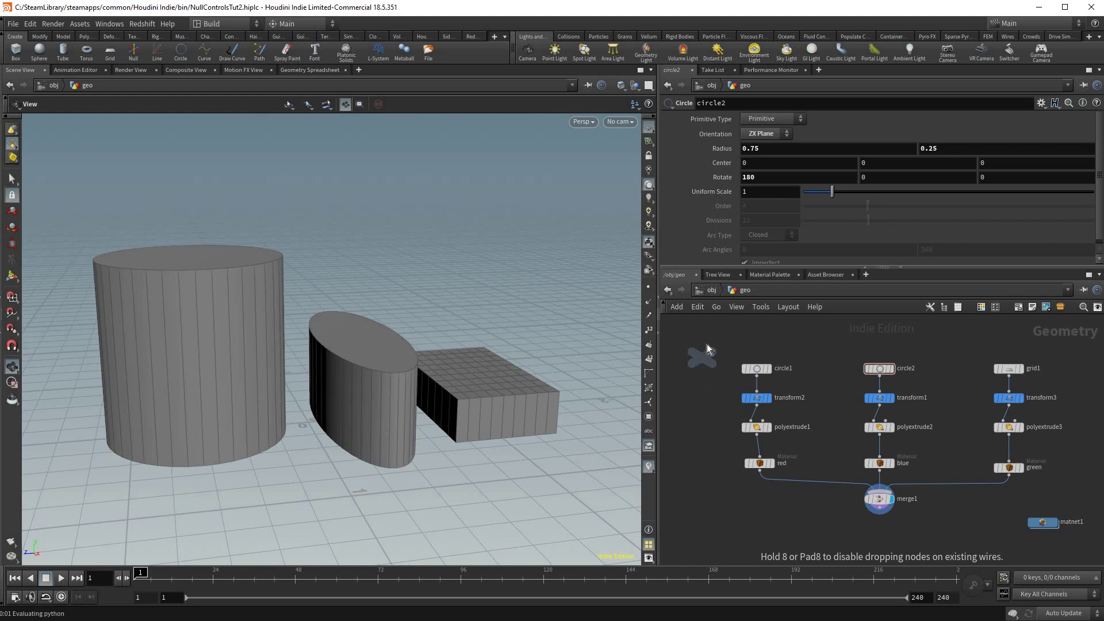
{"action": "left_click", "coordinate": [705, 345]}
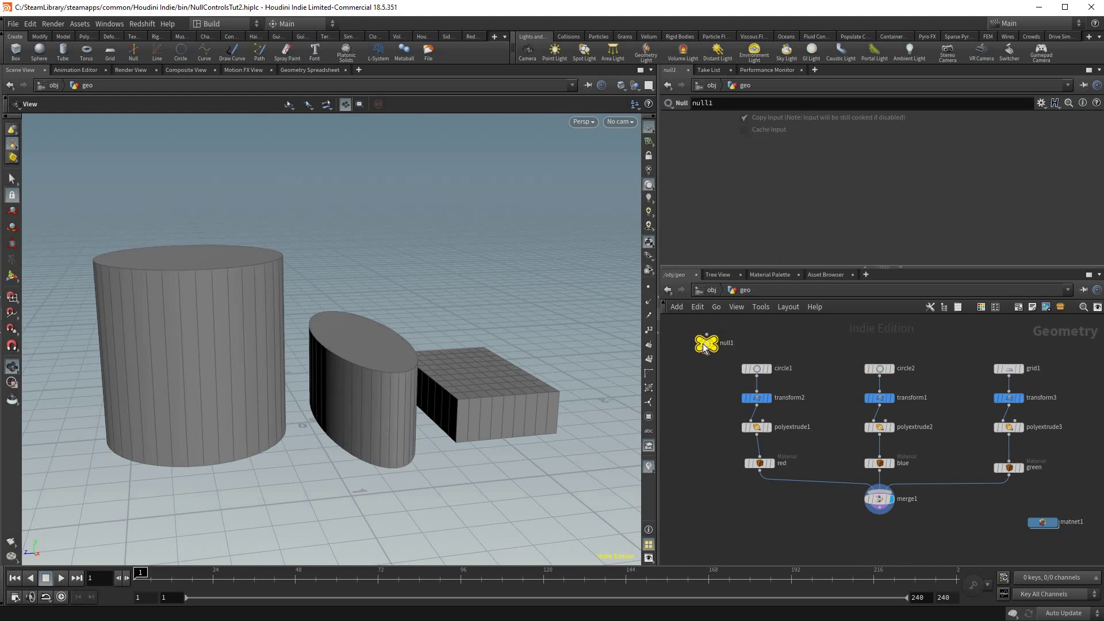
Step: Add a Float parameter to the null1 node's interface, named extrudeamount and labelled Extrude Amount
{"action": "left_click", "coordinate": [1050, 114]}
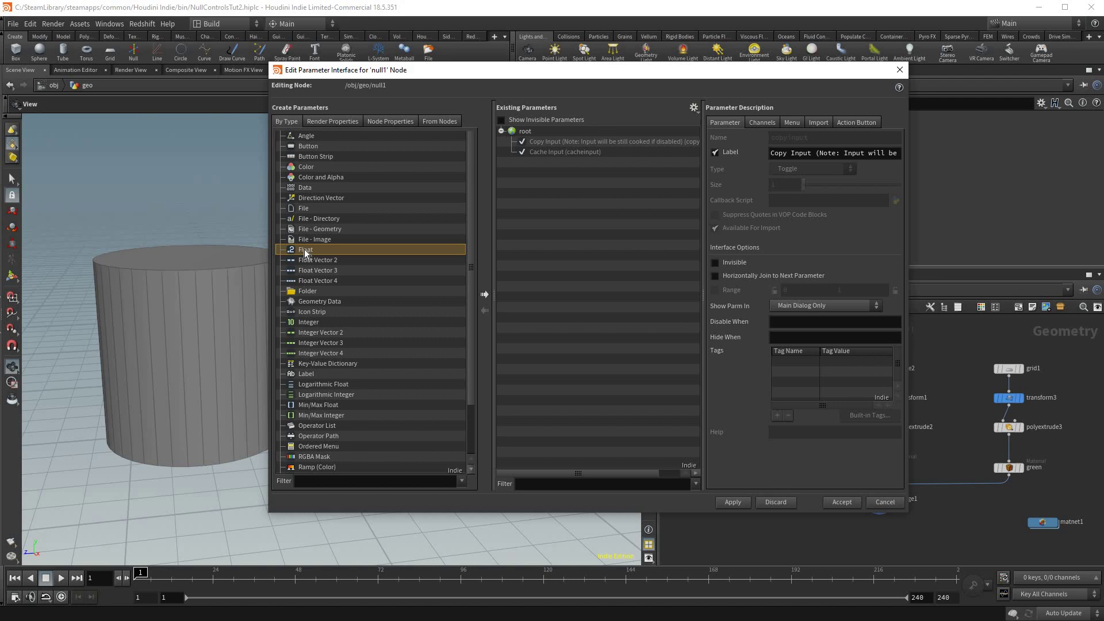
{"action": "left_click_drag", "start_coordinate": [564, 199], "coordinate": [561, 167]}
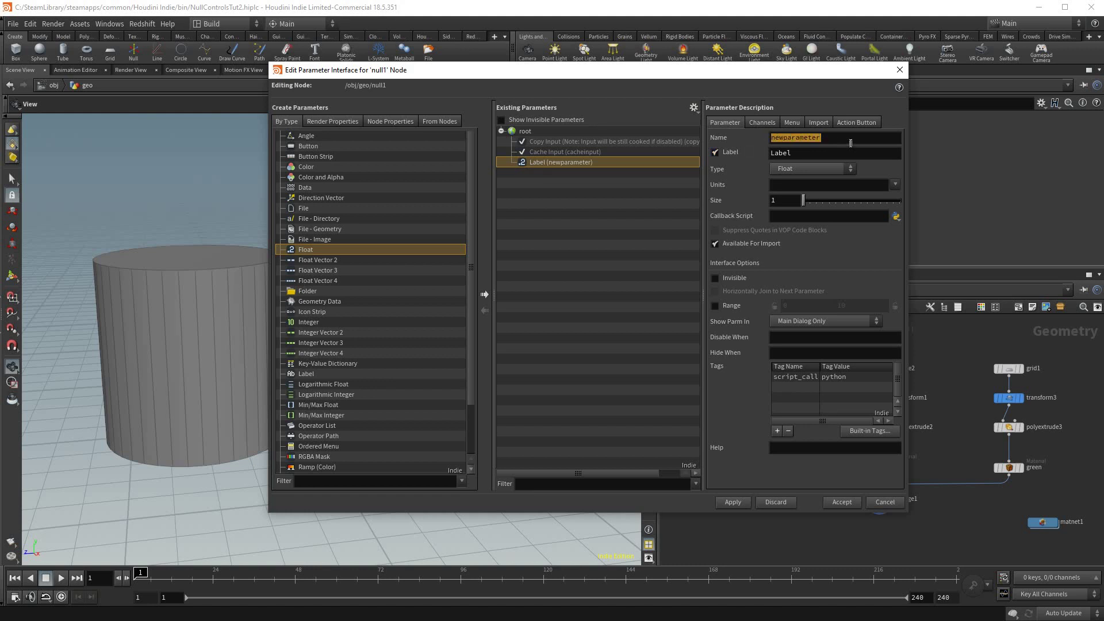
{"action": "double_click", "coordinate": [851, 143]}
{"action": "type", "text": "extrudeamo"}
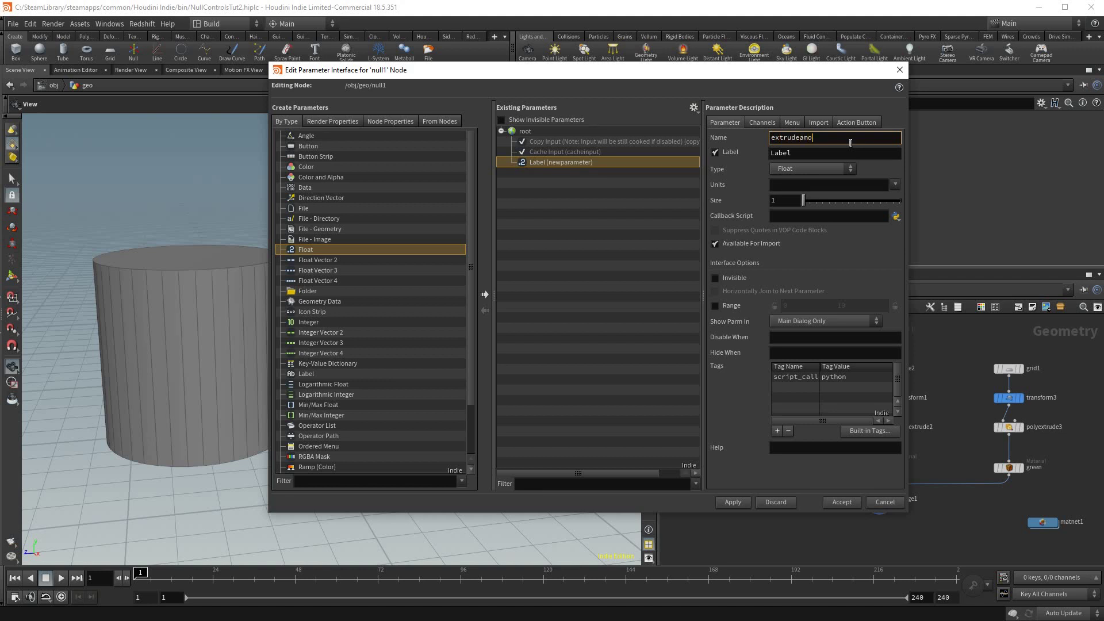
{"action": "type", "text": "unt"}
{"action": "key", "text": "Return"}
{"action": "key", "text": "Tab"}
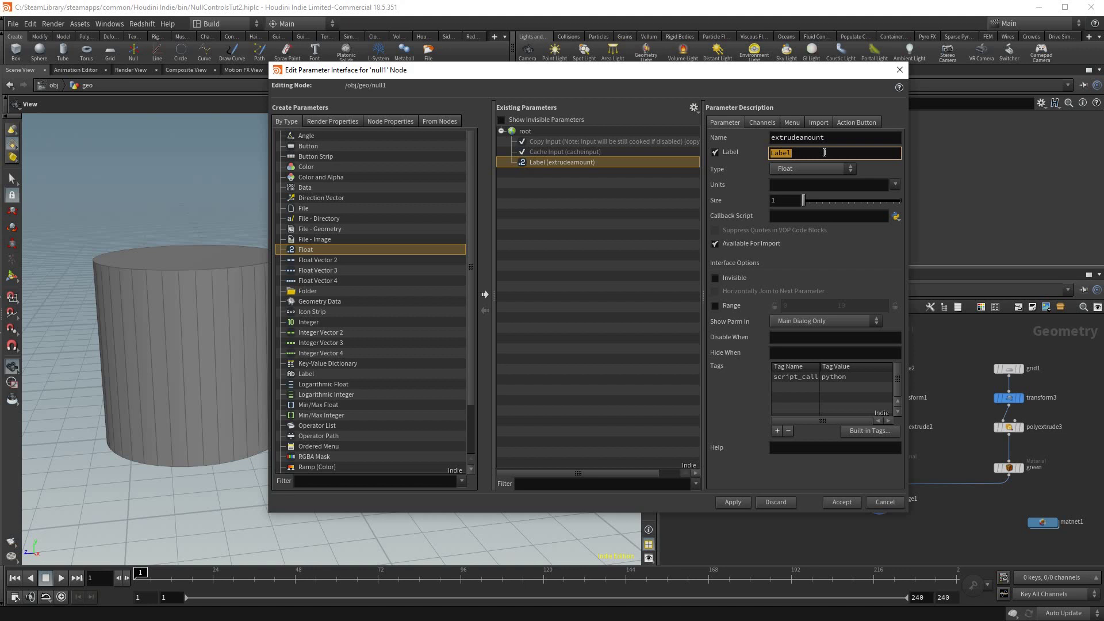
{"action": "type", "text": "Extrude Amount"}
{"action": "key", "text": "Return"}
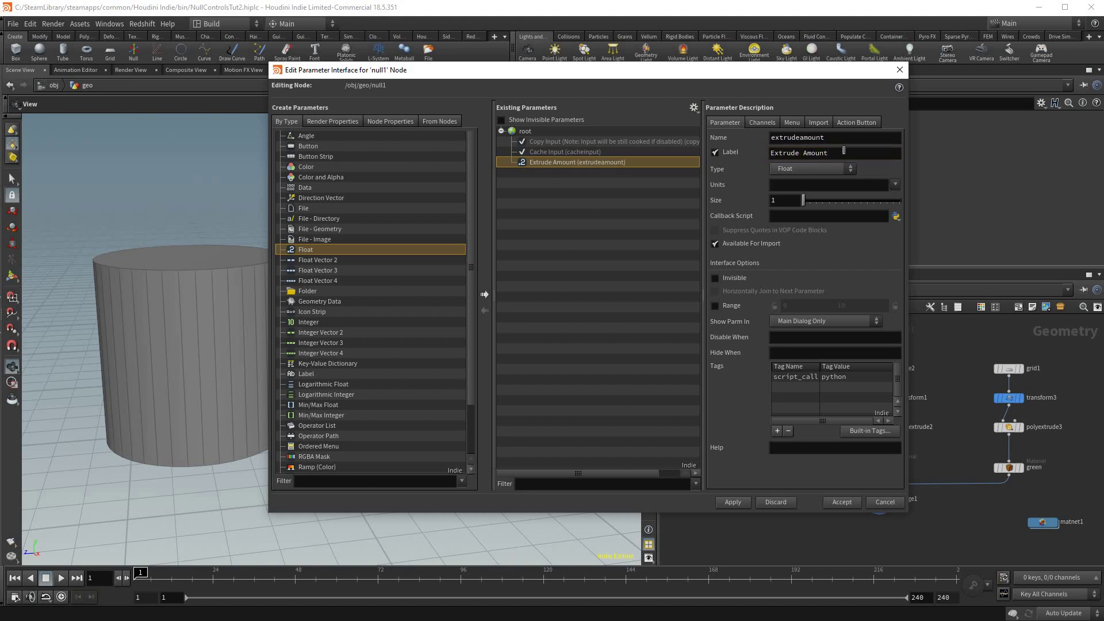
{"action": "left_click", "coordinate": [832, 152]}
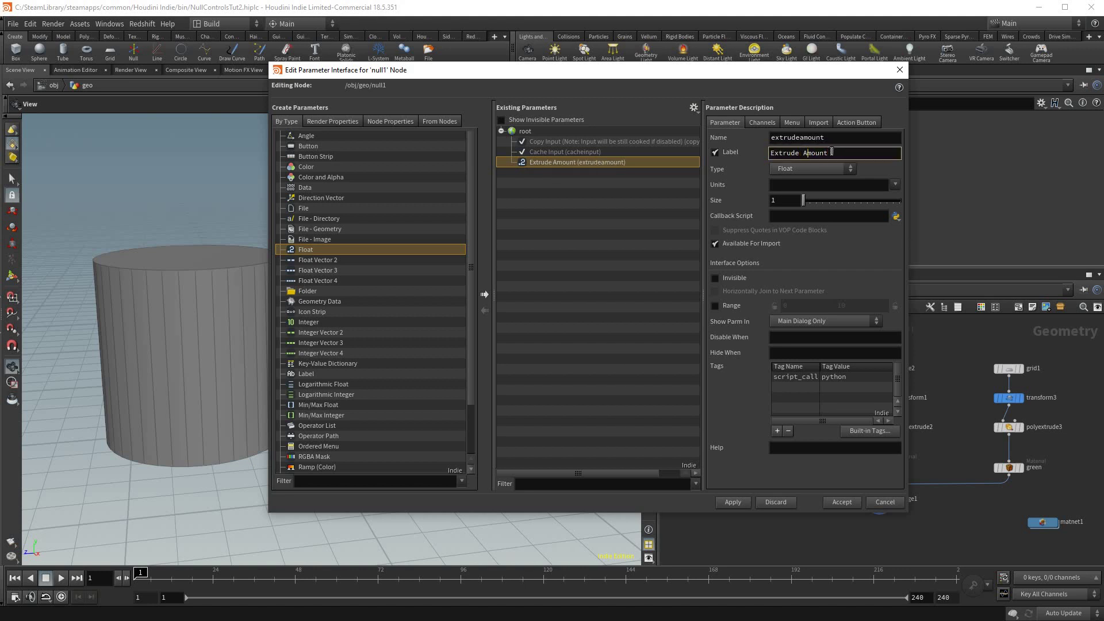
Step: Enable the range of the Extrude Amount parameter with a maximum of 5 and accept the parameter interface
{"action": "left_click", "coordinate": [716, 307]}
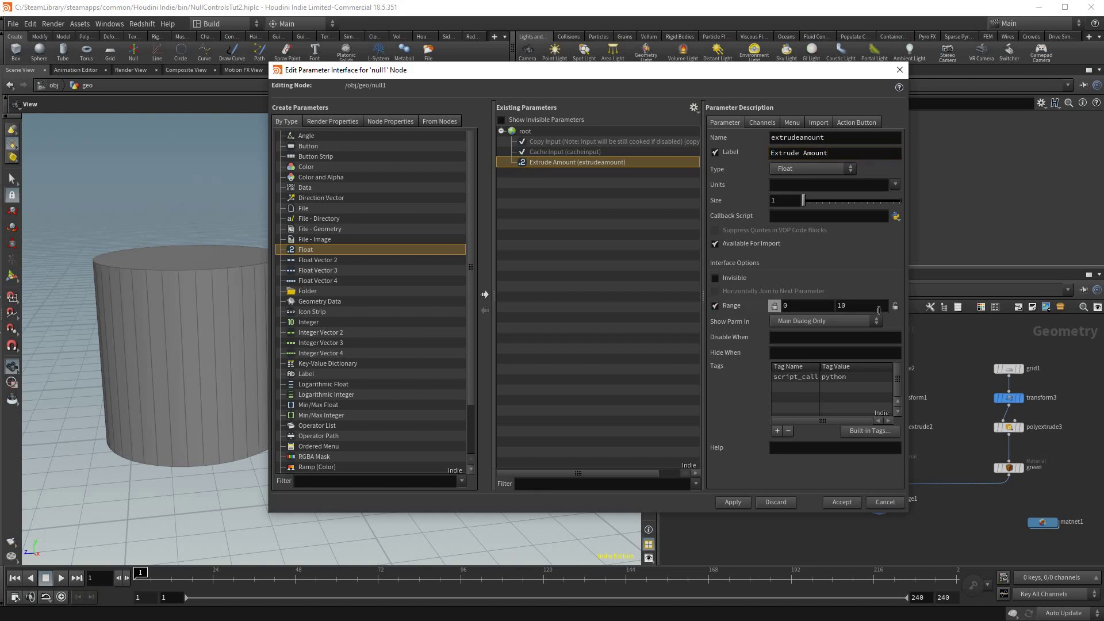
{"action": "double_click", "coordinate": [878, 311]}
{"action": "type", "text": "5"}
{"action": "key", "text": "Return"}
{"action": "left_click", "coordinate": [839, 502]}
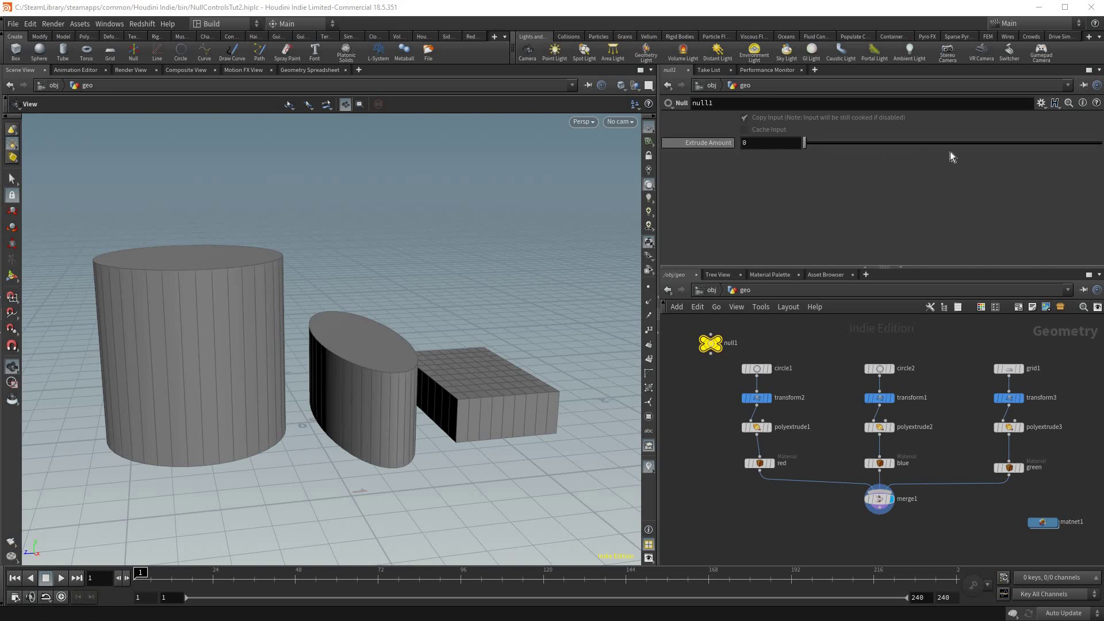
Step: Try null1's Extrude Amount at its maximum of 5 and undo the change
{"action": "left_click_drag", "start_coordinate": [805, 143], "coordinate": [1101, 142]}
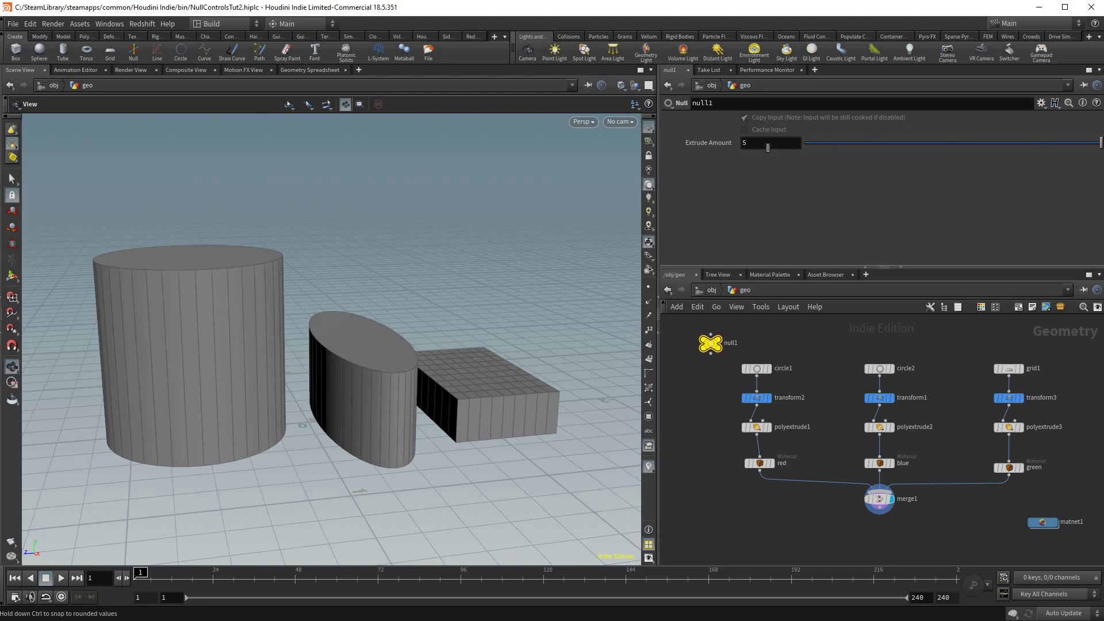
{"action": "left_click", "coordinate": [768, 148]}
{"action": "key", "text": "Return"}
{"action": "key", "text": "ctrl+z"}
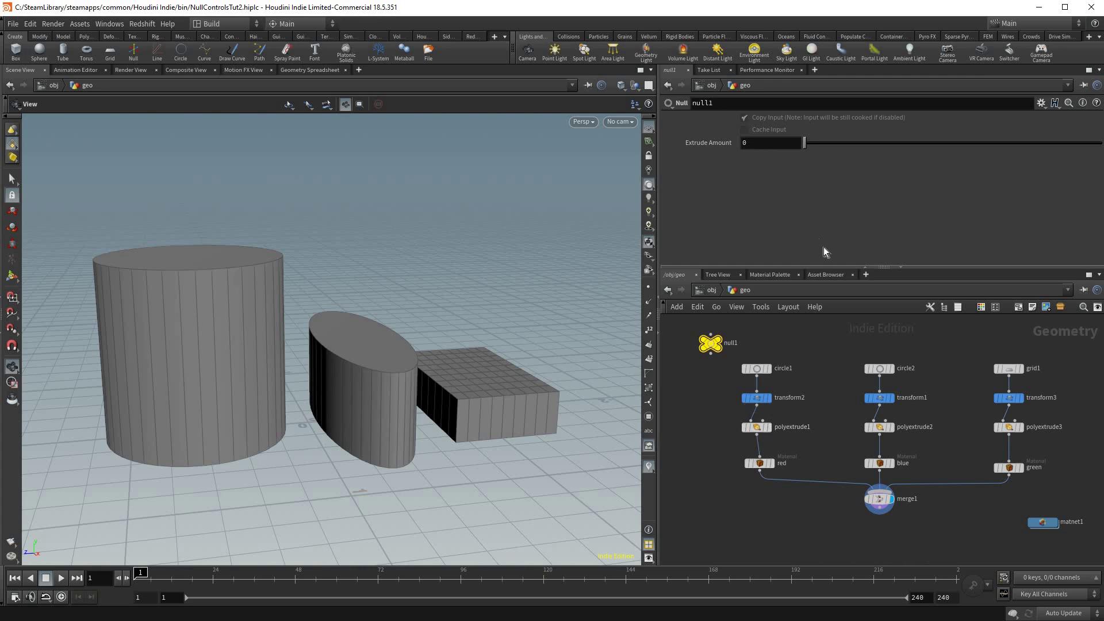
Step: Copy null1's Extrude Amount into polyextrude1's Distance as a relative reference and test the Extrude Amount control
{"action": "right_click", "coordinate": [771, 145]}
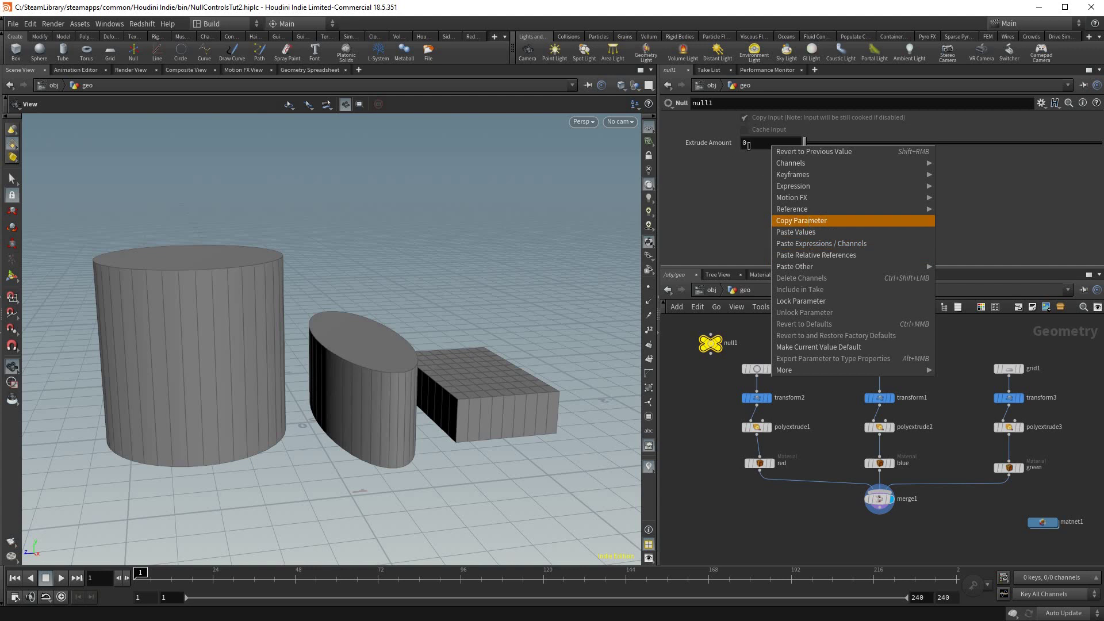
{"action": "left_click", "coordinate": [787, 221]}
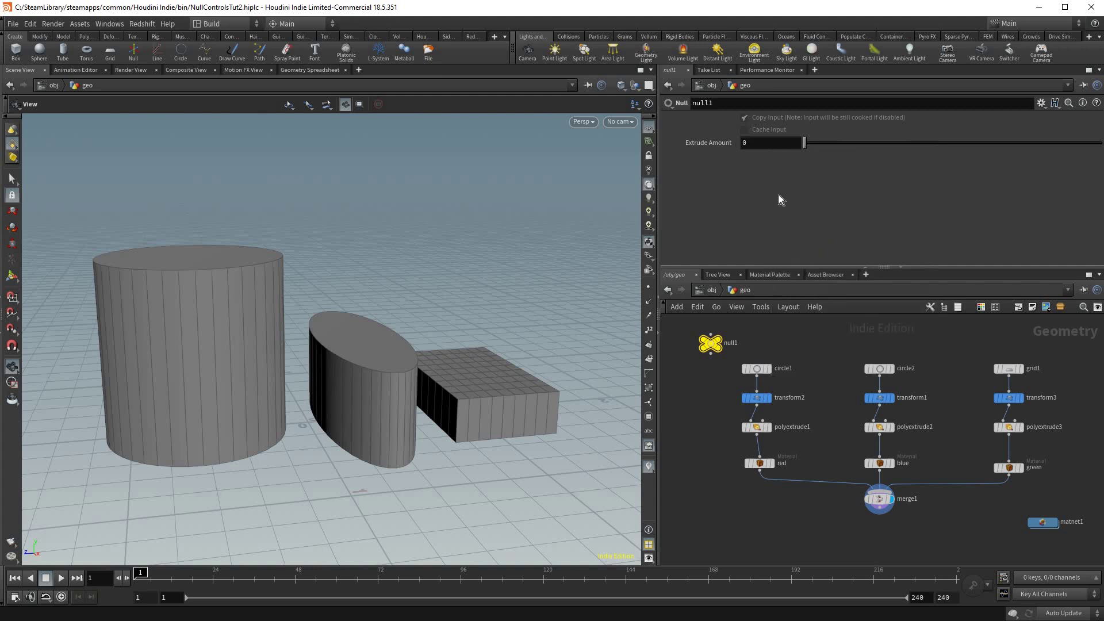
{"action": "left_click", "coordinate": [762, 426]}
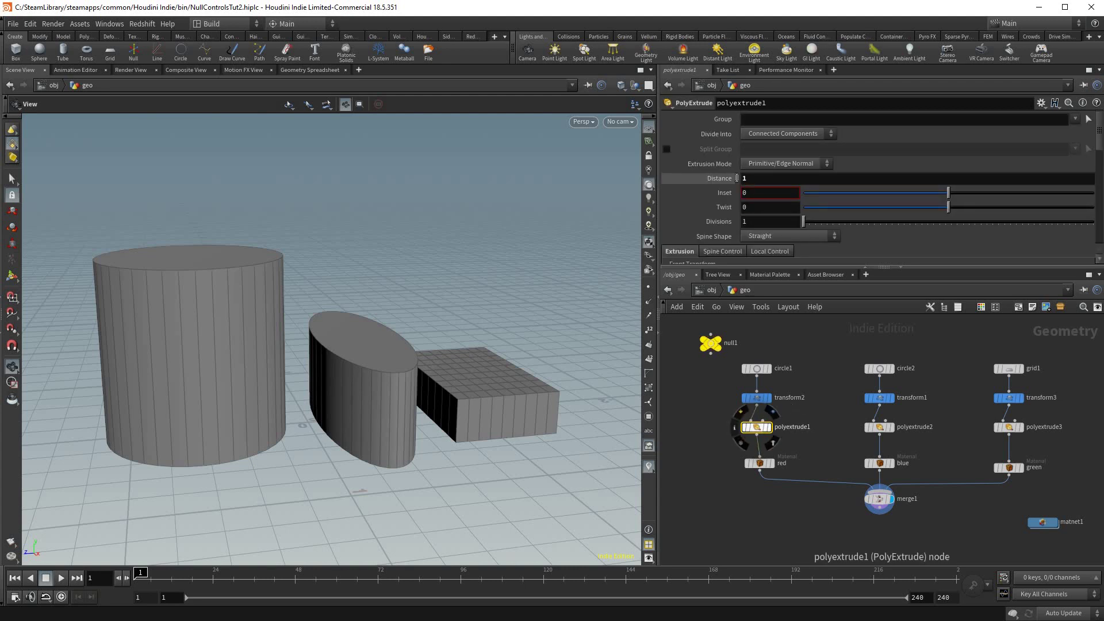
{"action": "left_click", "coordinate": [759, 178]}
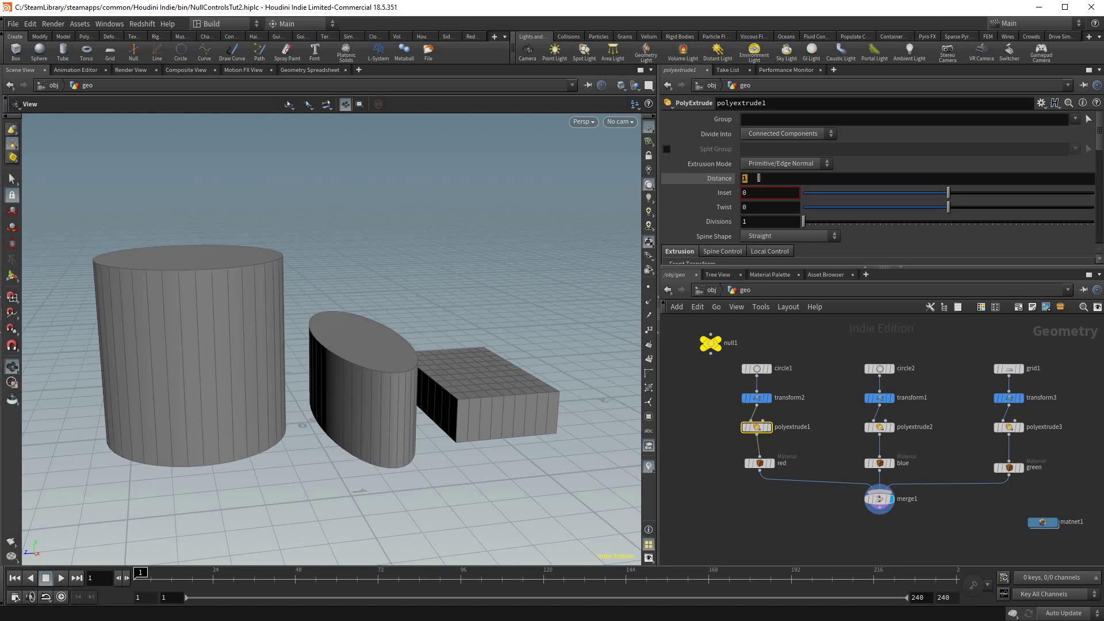
{"action": "right_click", "coordinate": [759, 178]}
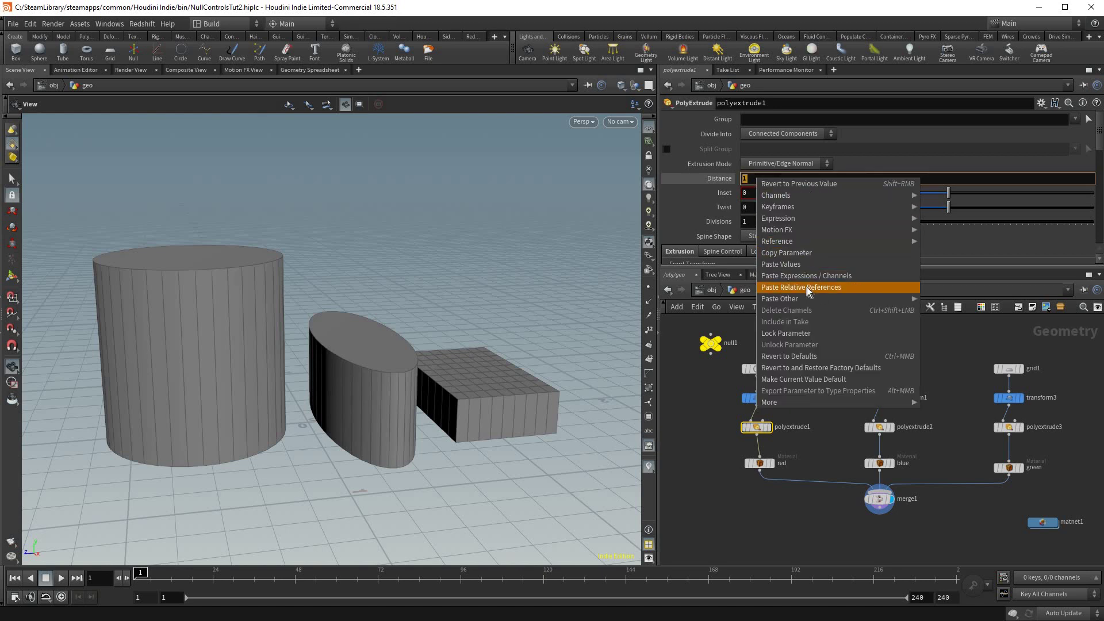
{"action": "left_click", "coordinate": [807, 289]}
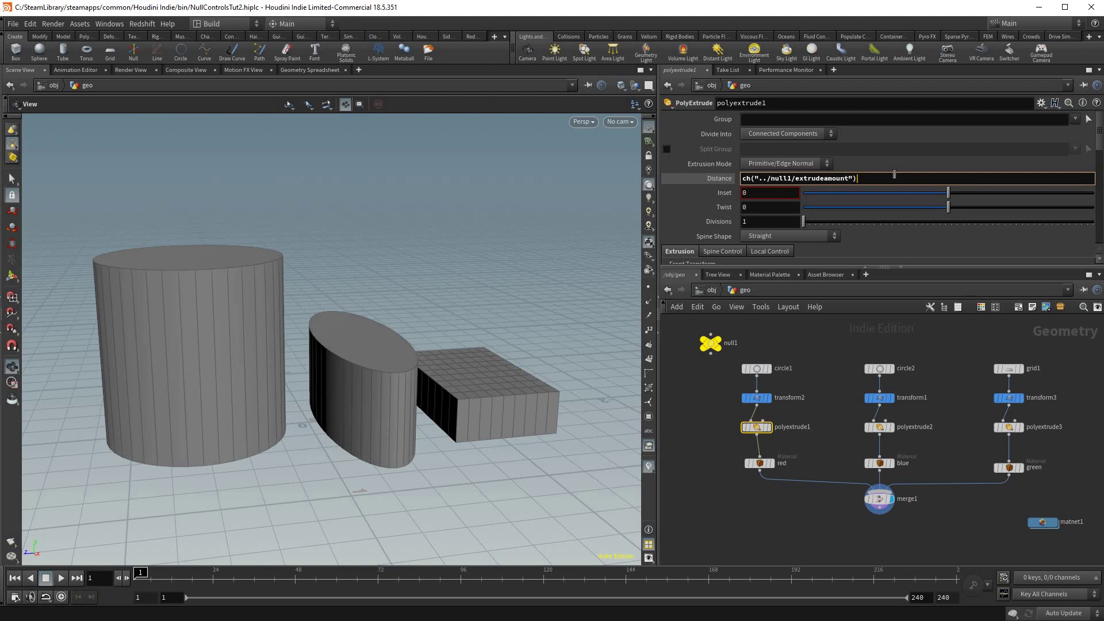
{"action": "key", "text": "Return"}
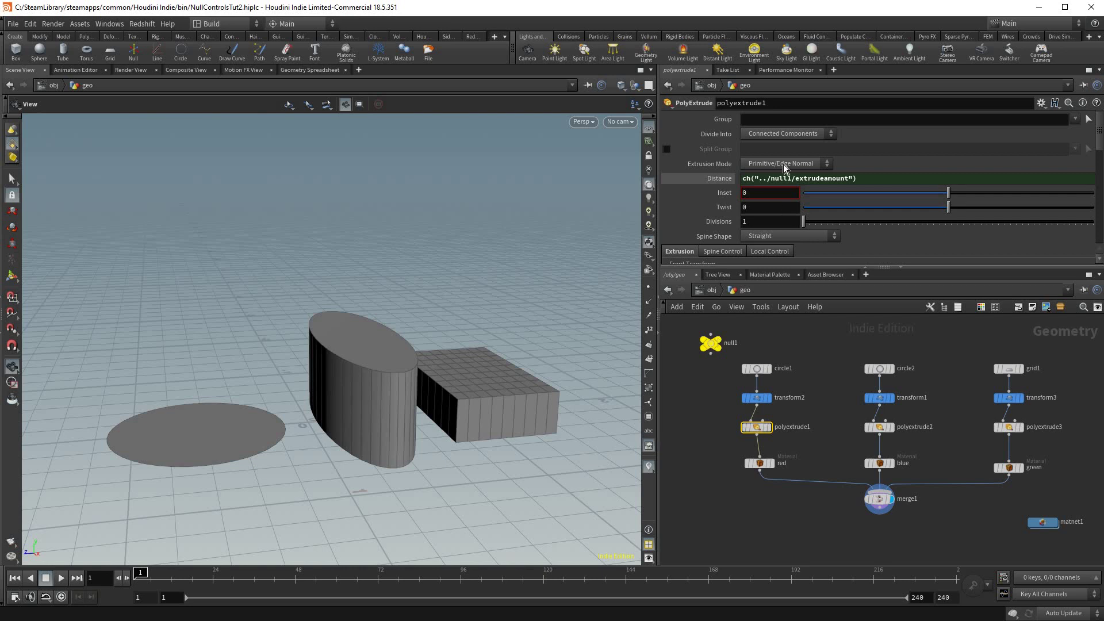
{"action": "left_click", "coordinate": [711, 343]}
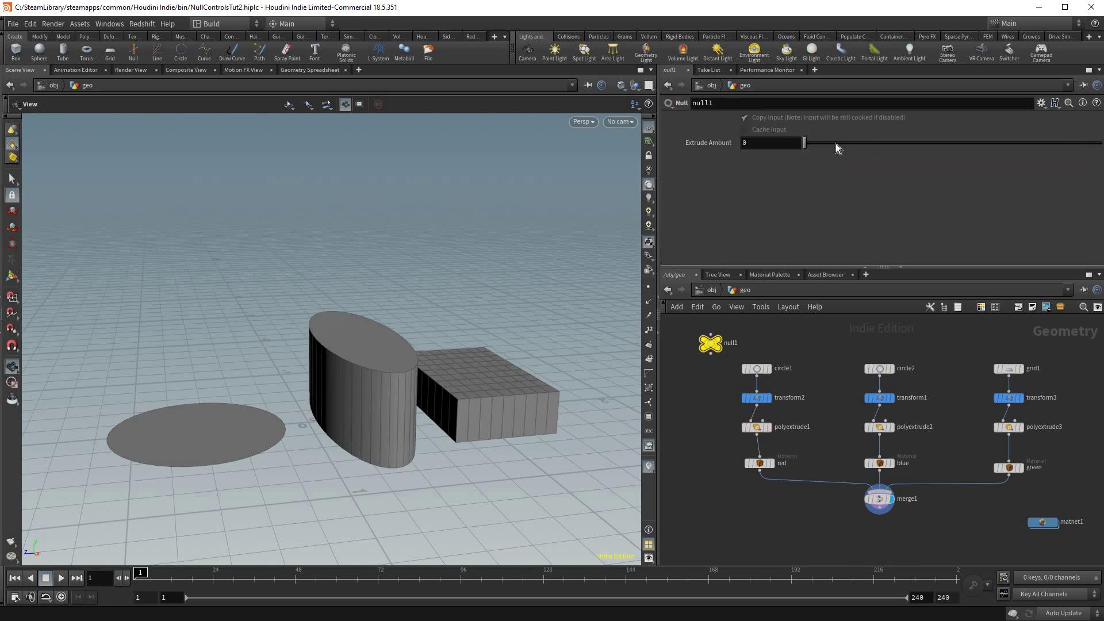
{"action": "mouse_move", "coordinate": [805, 143]}
{"action": "left_mouse_down"}
{"action": "mouse_move", "coordinate": [860, 147]}
{"action": "mouse_move", "coordinate": [804, 146]}
{"action": "mouse_move", "coordinate": [788, 164]}
{"action": "mouse_move", "coordinate": [787, 142]}
{"action": "left_mouse_up"}
Step: Set polyextrude2's Distance to half of null1's Extrude Amount with the expression ch("../null1/extrudeamount")/2
{"action": "left_click", "coordinate": [771, 182]}
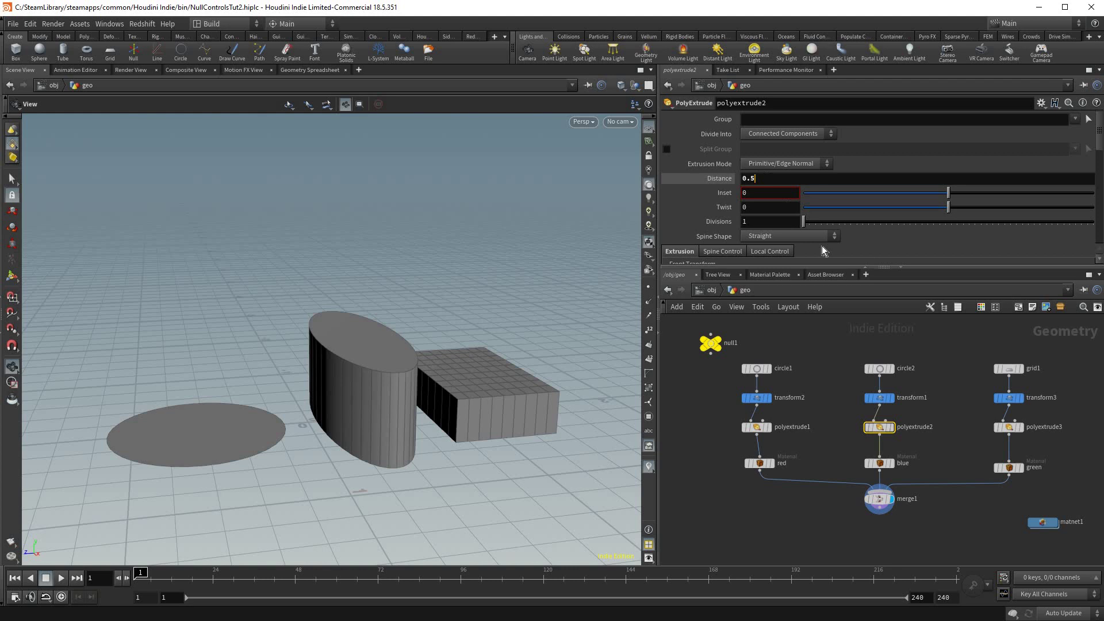
{"action": "right_click", "coordinate": [758, 179]}
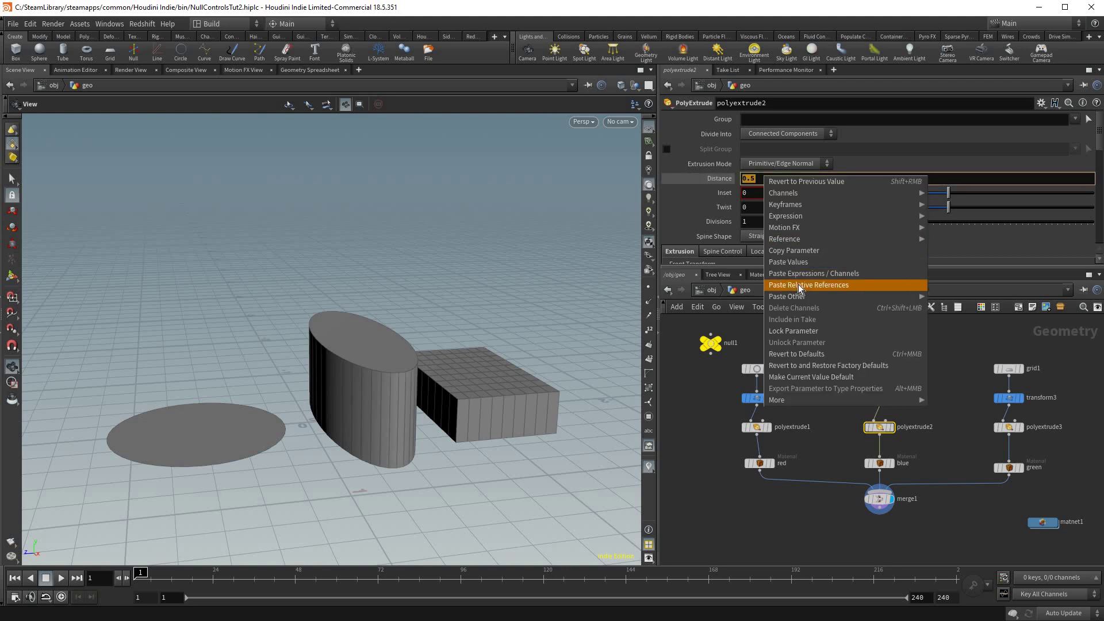
{"action": "left_click", "coordinate": [817, 277]}
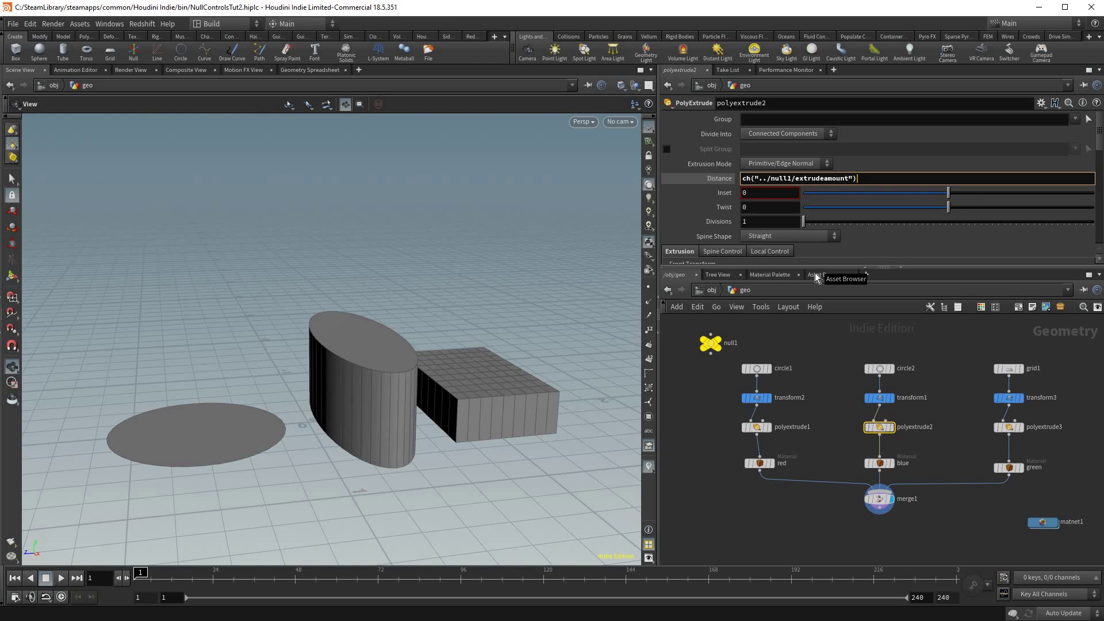
{"action": "type", "text": "/2"}
{"action": "key", "text": "Return"}
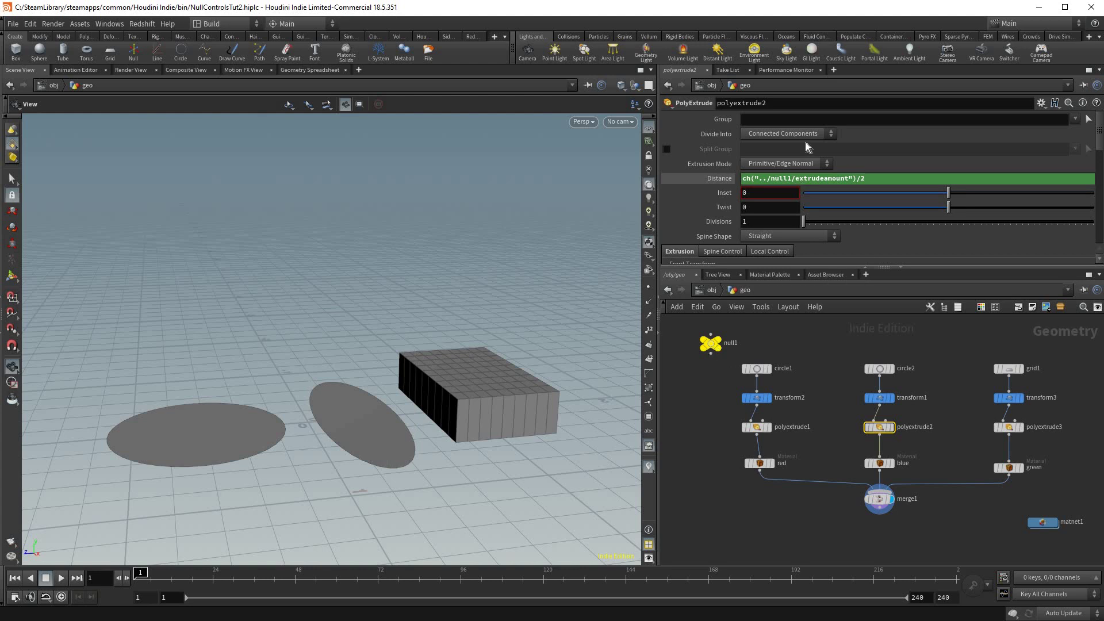
Step: Set null1's Extrude Amount to about 0.775 to test the two linked extrusions
{"action": "left_click", "coordinate": [711, 343]}
{"action": "left_click_drag", "start_coordinate": [806, 142], "coordinate": [854, 142]}
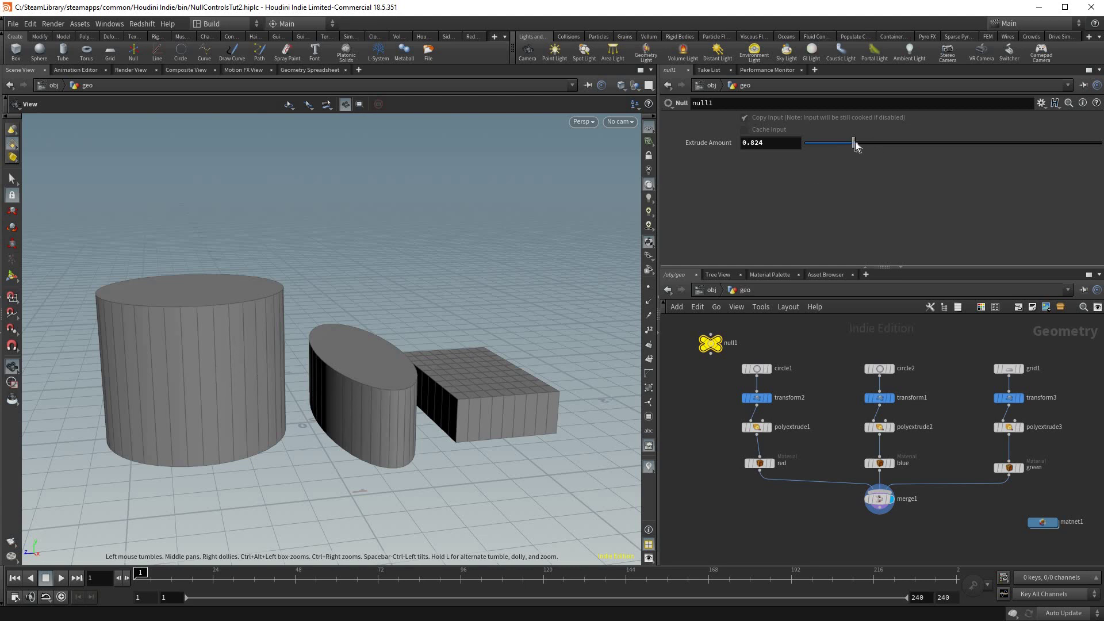
{"action": "mouse_move", "coordinate": [852, 142]}
{"action": "left_mouse_down"}
{"action": "mouse_move", "coordinate": [880, 142]}
{"action": "mouse_move", "coordinate": [848, 143]}
{"action": "left_mouse_up"}
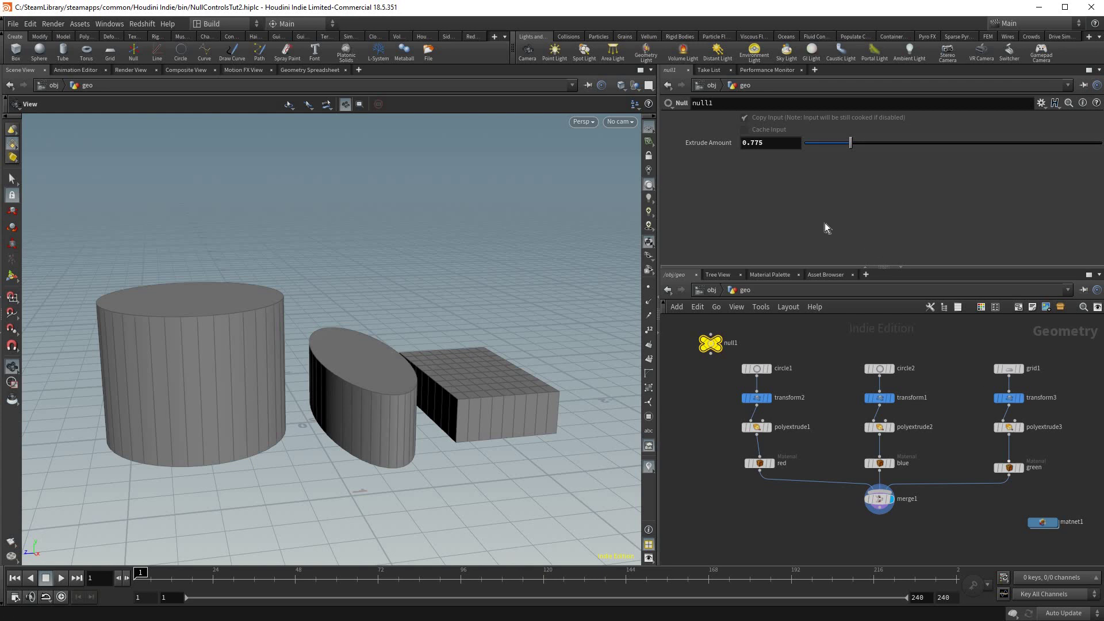
Step: Set polyextrude3's Distance to a quarter of null1's Extrude Amount with the expression ch("../null1/extrudeamount")/4
{"action": "left_click_drag", "start_coordinate": [747, 179], "coordinate": [778, 183]}
{"action": "right_click", "coordinate": [880, 178]}
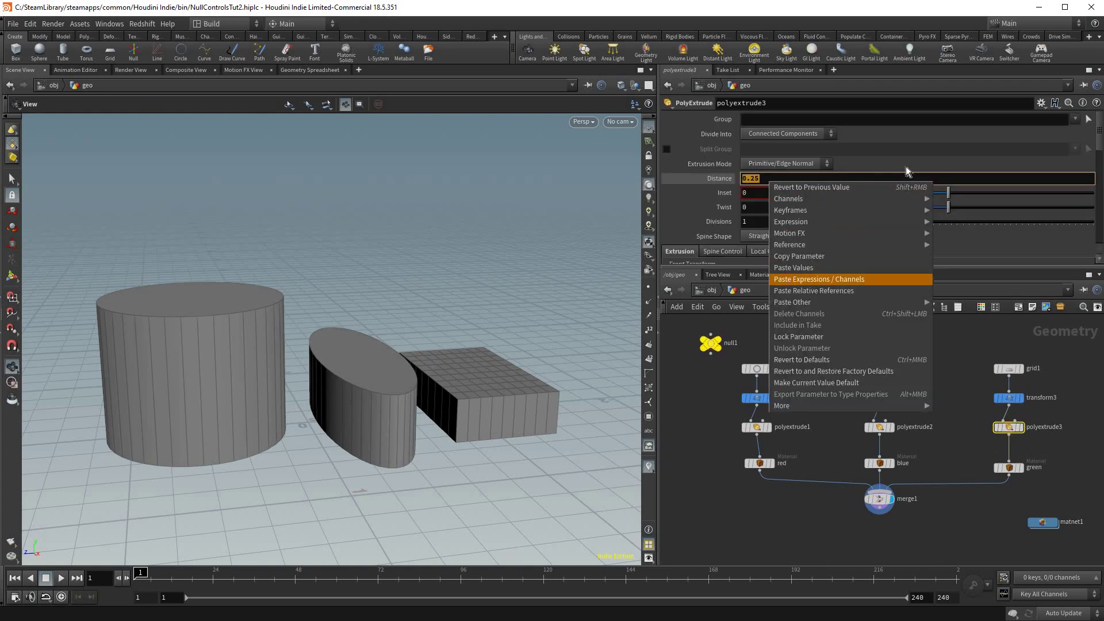
{"action": "left_click", "coordinate": [851, 280]}
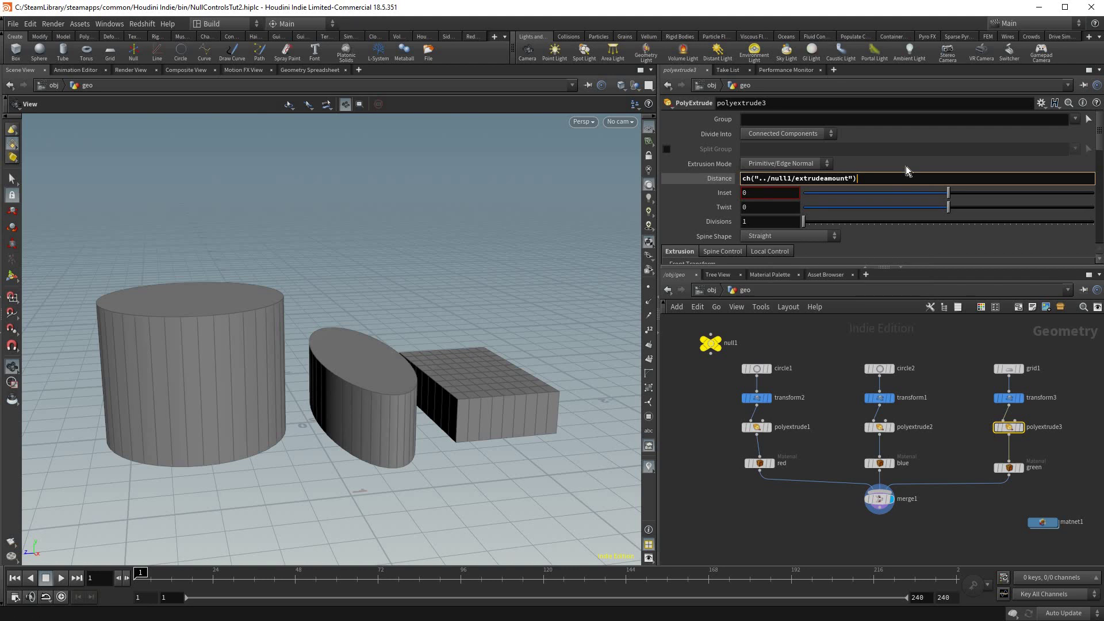
{"action": "type", "text": "/4"}
{"action": "key", "text": "Return"}
Step: Set null1's Extrude Amount to about 0.572 and move the null1 node slightly away from the circle1 branch
{"action": "left_click", "coordinate": [710, 344]}
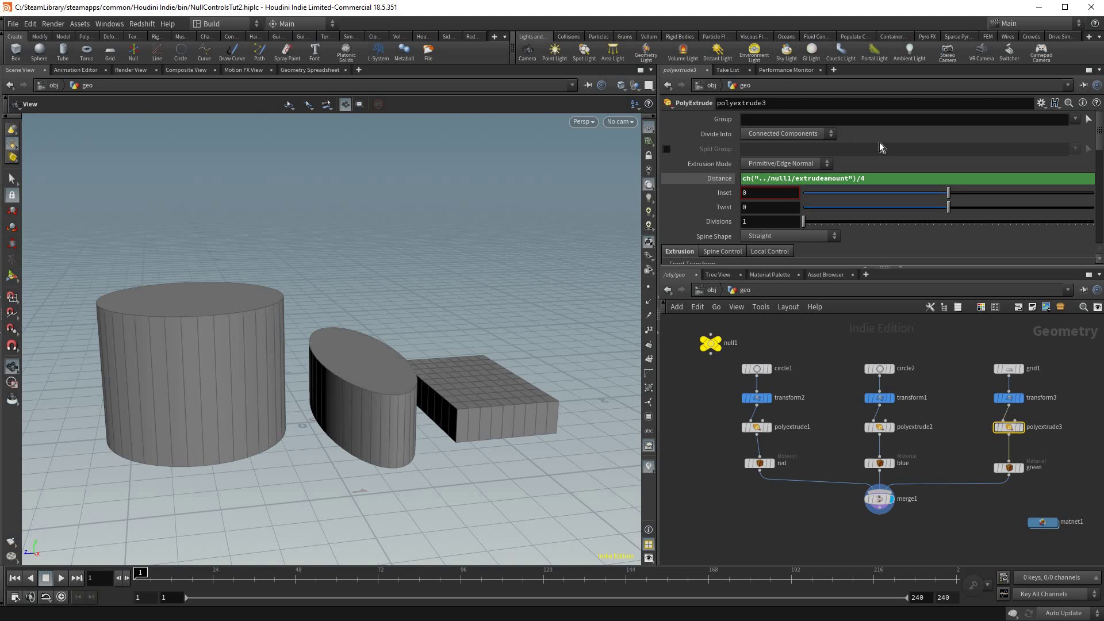
{"action": "mouse_move", "coordinate": [857, 141]}
{"action": "left_mouse_down"}
{"action": "mouse_move", "coordinate": [829, 143]}
{"action": "mouse_move", "coordinate": [845, 142]}
{"action": "left_mouse_up"}
{"action": "left_click_drag", "start_coordinate": [709, 347], "coordinate": [696, 344]}
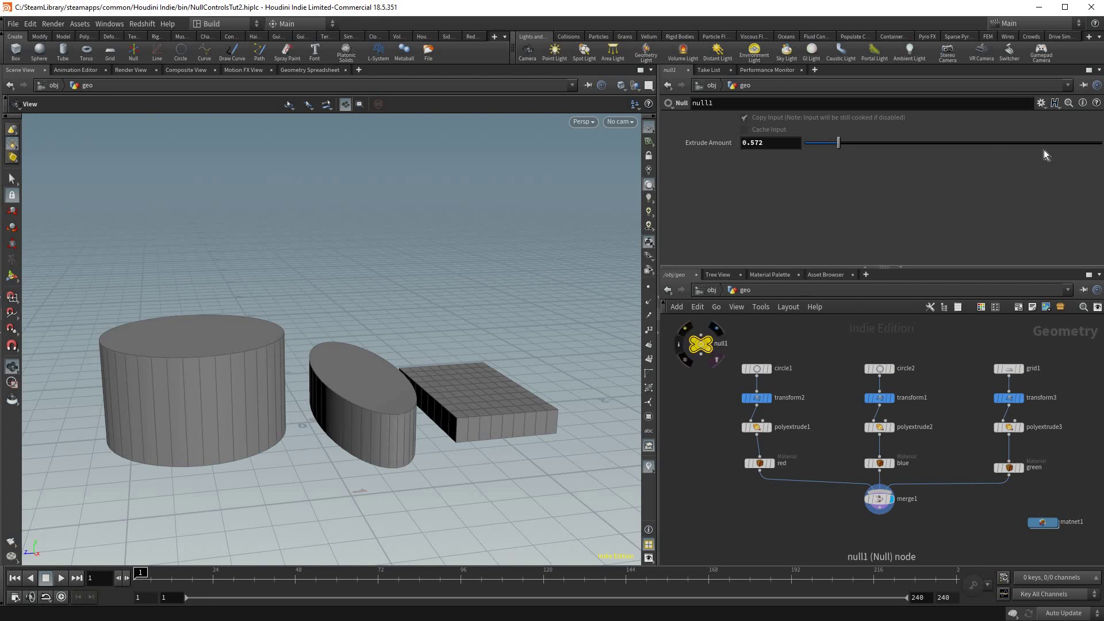
Step: Add a Float parameter to null1's parameter interface, named saturation_amount and labelled Saturation Amount
{"action": "left_click", "coordinate": [1054, 113]}
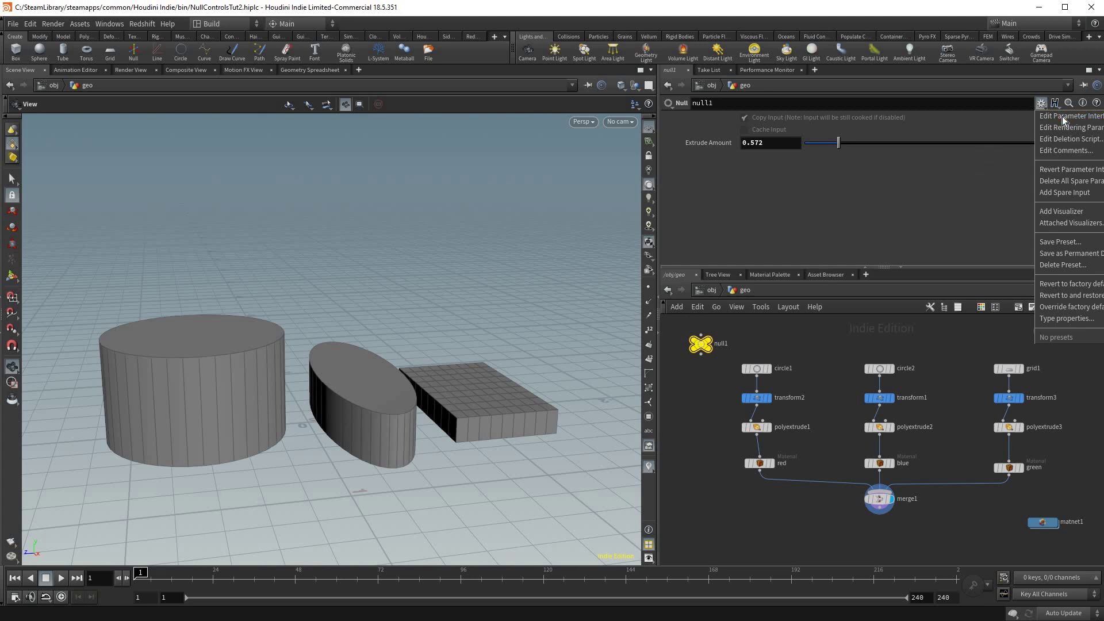
{"action": "left_click", "coordinate": [305, 251]}
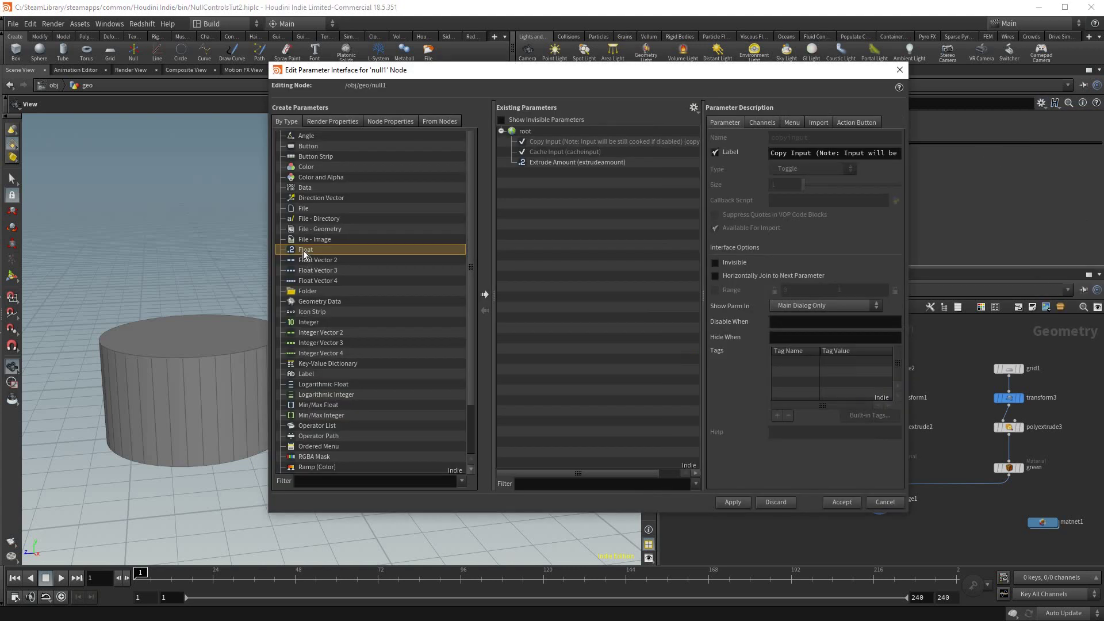
{"action": "left_click_drag", "start_coordinate": [559, 188], "coordinate": [564, 188]}
{"action": "left_click", "coordinate": [729, 137]}
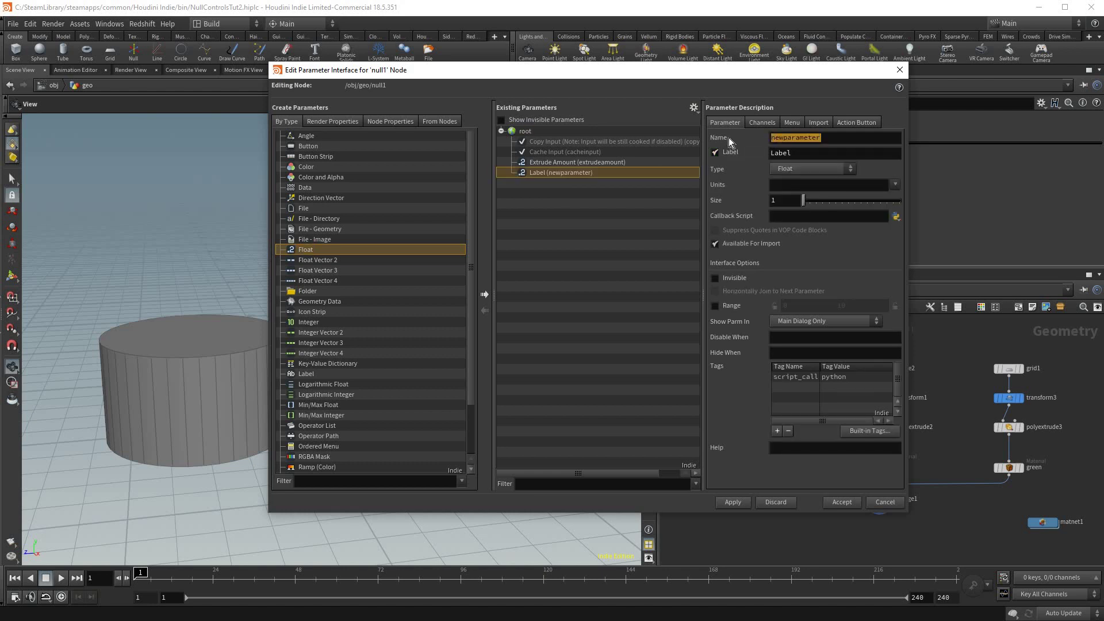
{"action": "type", "text": "s"}
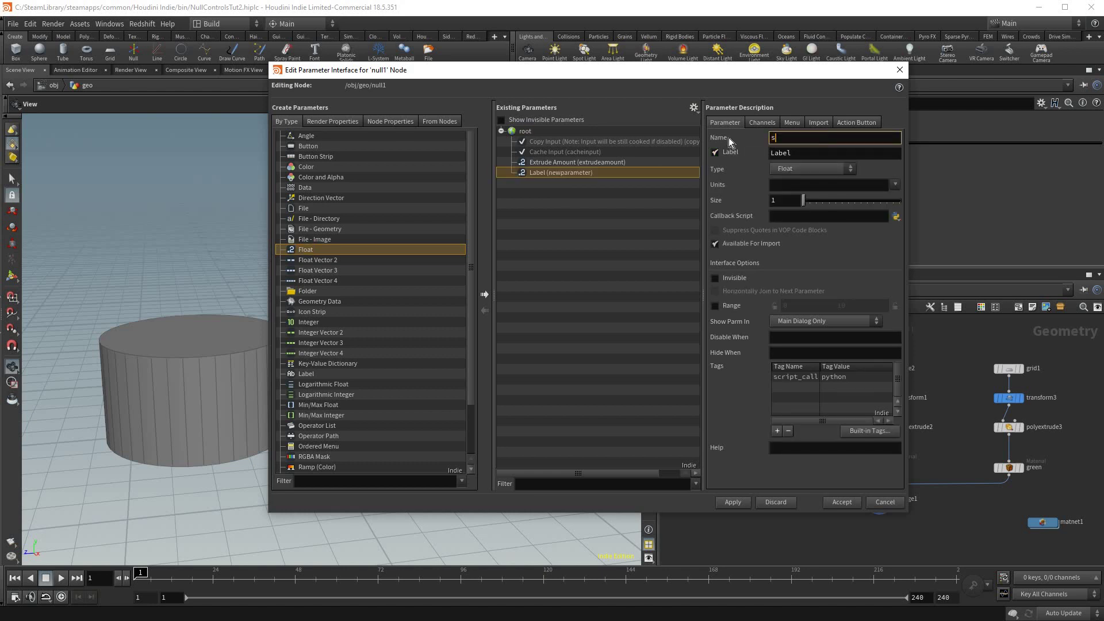
{"action": "type", "text": "aturation_amount"}
{"action": "key", "text": "Tab"}
{"action": "type", "text": "Saturation Amoun"}
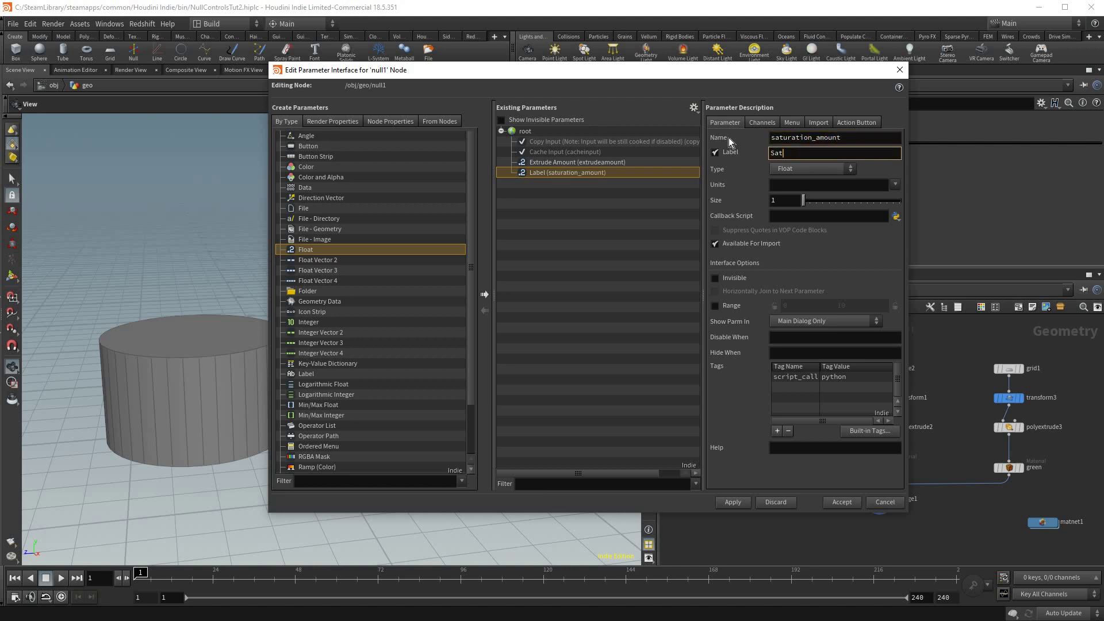
Step: Give the Saturation Amount parameter a range of 0 to 2 and accept the interface changes
{"action": "left_click", "coordinate": [716, 306]}
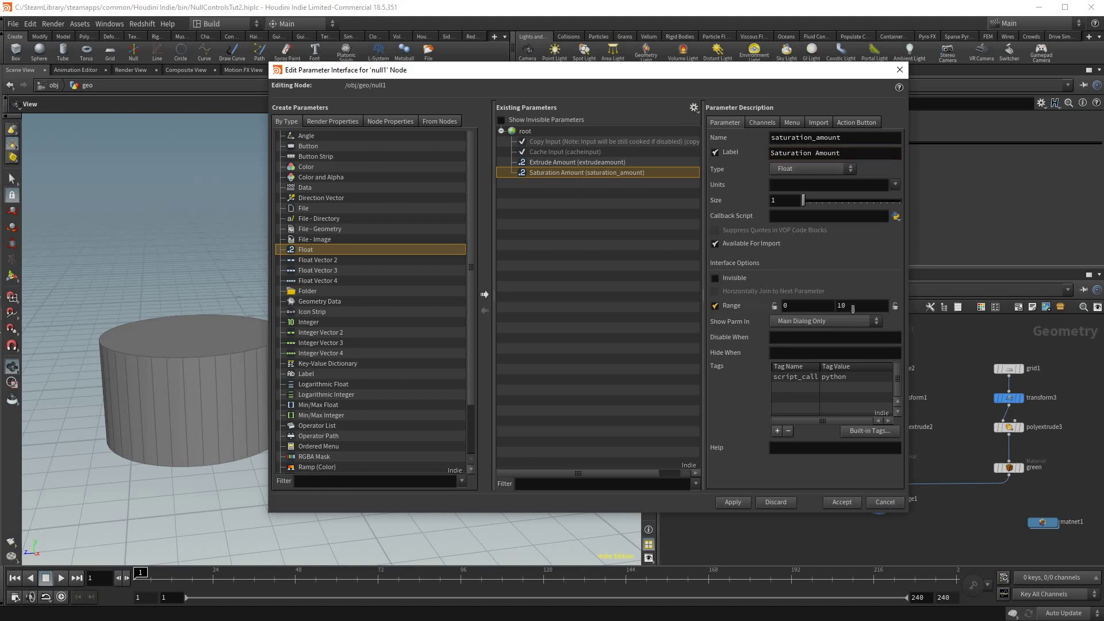
{"action": "double_click", "coordinate": [863, 306]}
{"action": "type", "text": "2"}
{"action": "key", "text": "Return"}
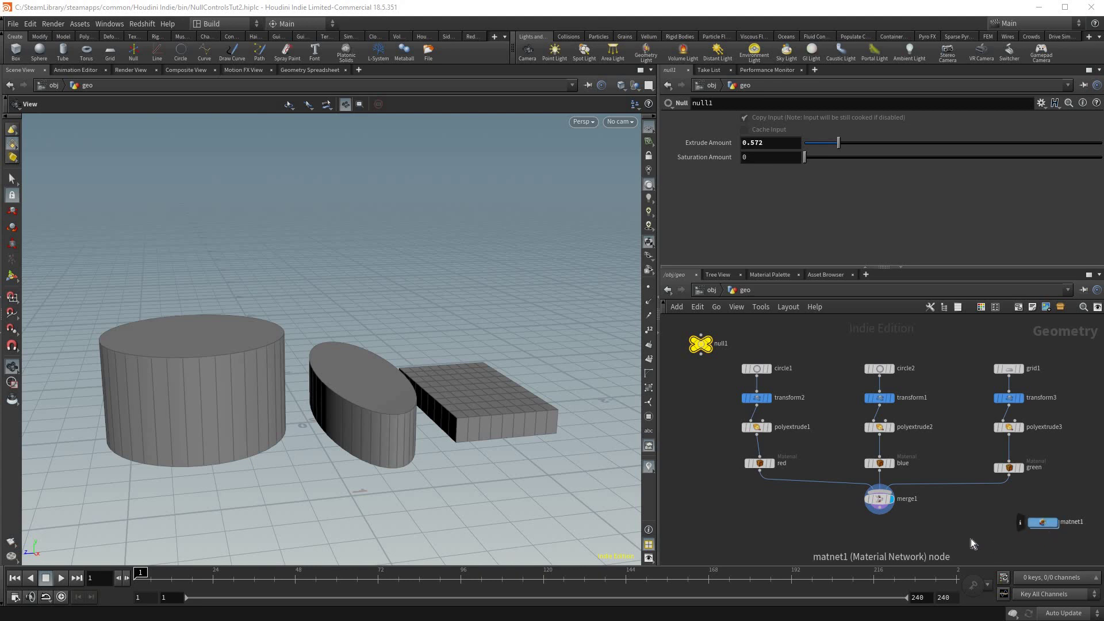
Step: Go inside matnet1 and examine the color constants feeding the red, green and blue shaders
{"action": "left_click", "coordinate": [1038, 523]}
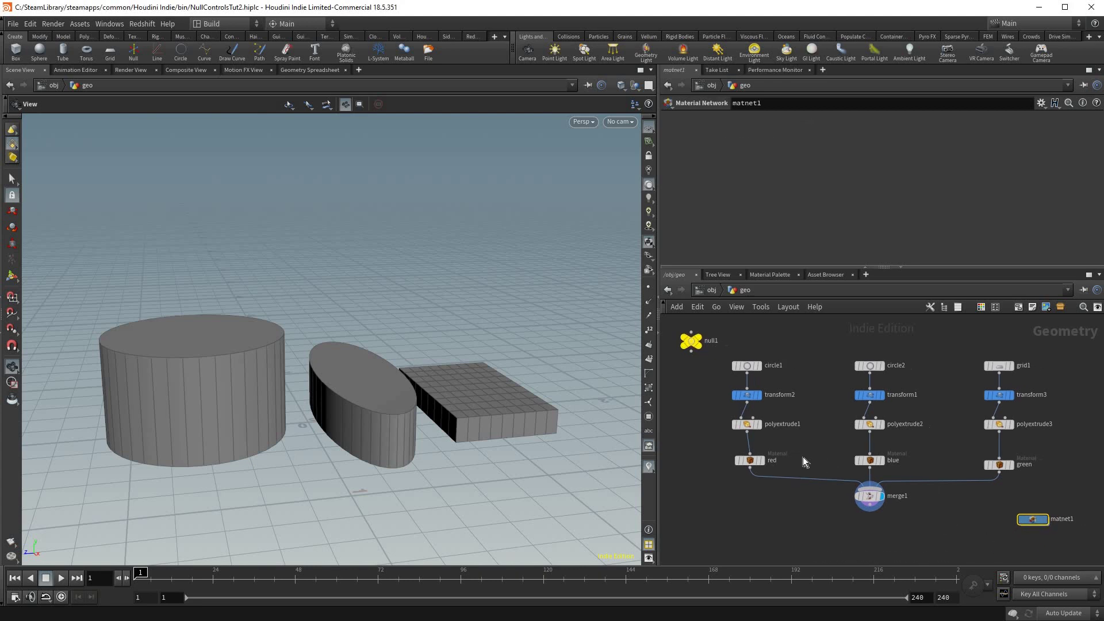
{"action": "key", "text": "i"}
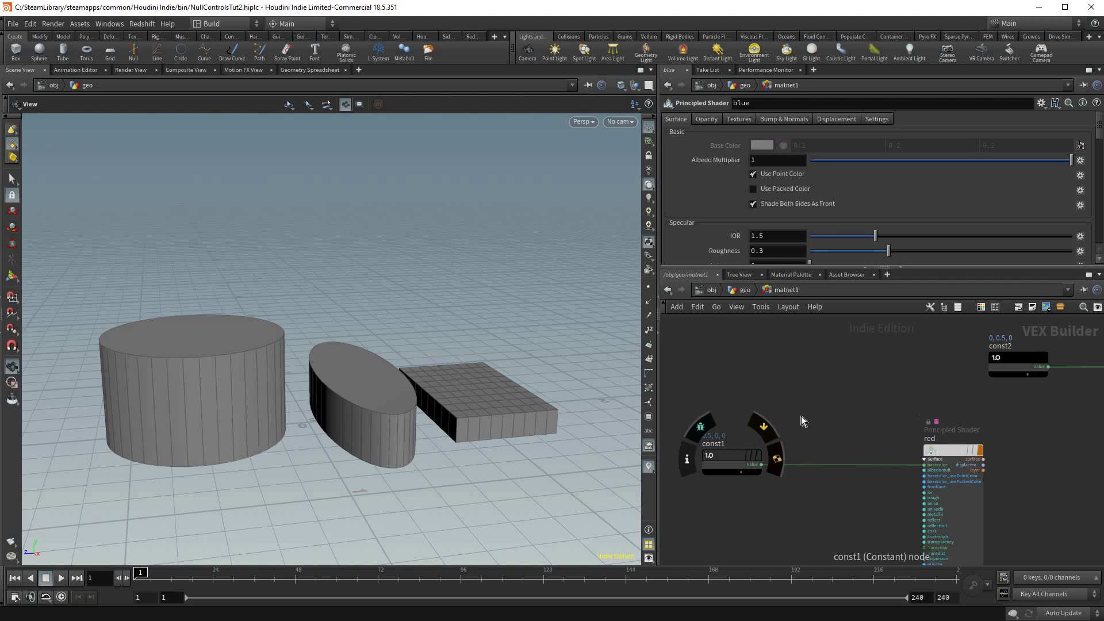
{"action": "left_click", "coordinate": [952, 450]}
{"action": "middle_click_drag", "start_coordinate": [995, 405], "coordinate": [803, 409]}
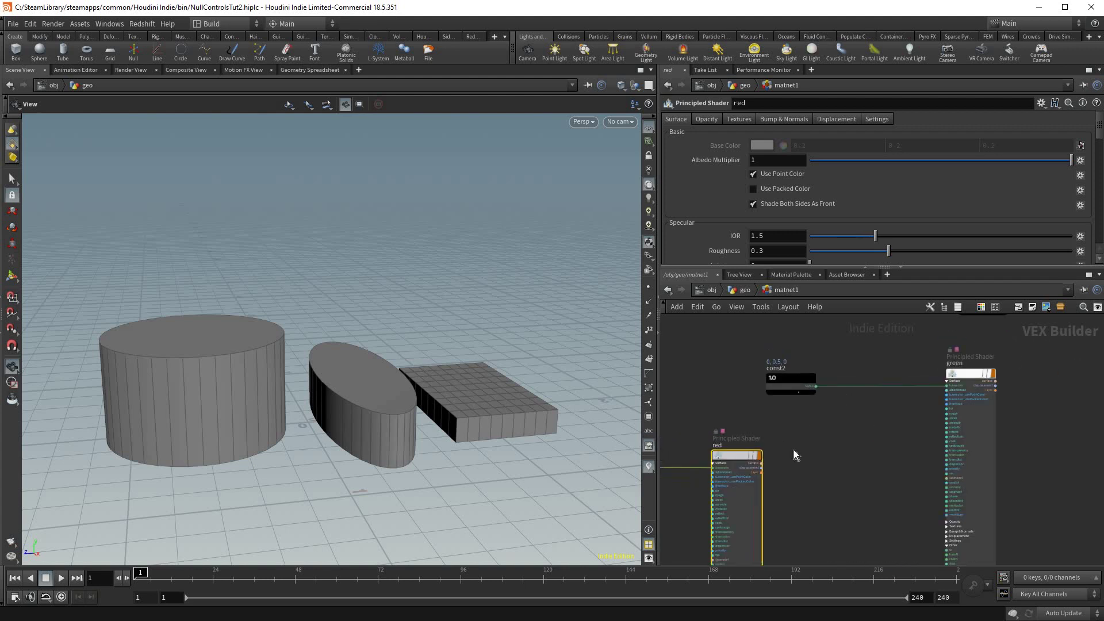
{"action": "middle_click_drag", "start_coordinate": [793, 449], "coordinate": [1004, 416]}
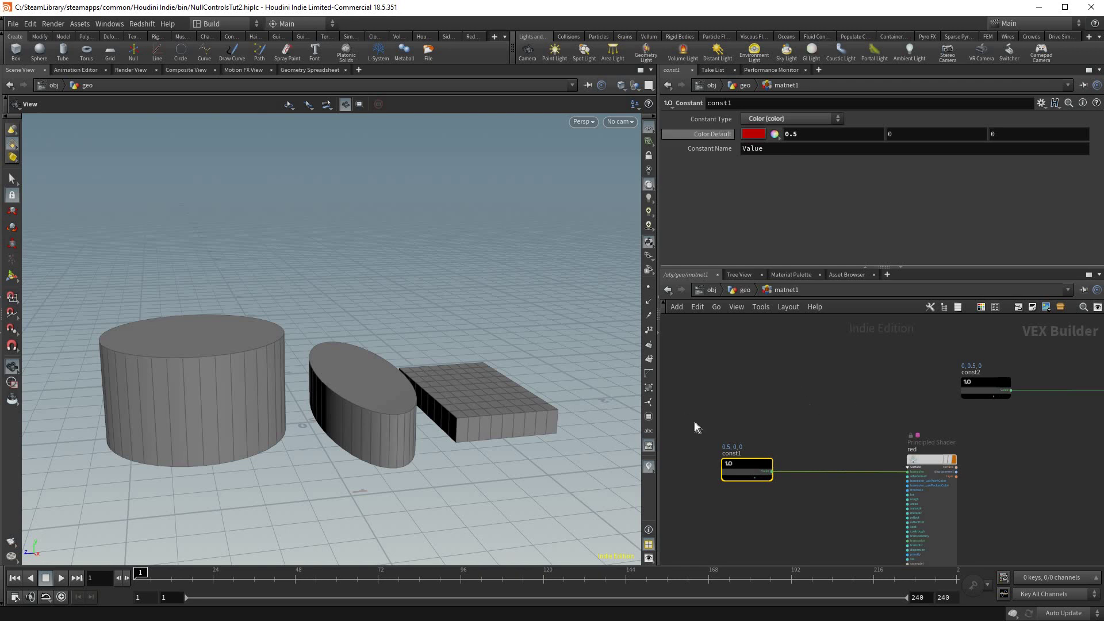
{"action": "middle_click_drag", "start_coordinate": [794, 460], "coordinate": [702, 485]}
{"action": "middle_click_drag", "start_coordinate": [835, 409], "coordinate": [799, 401]}
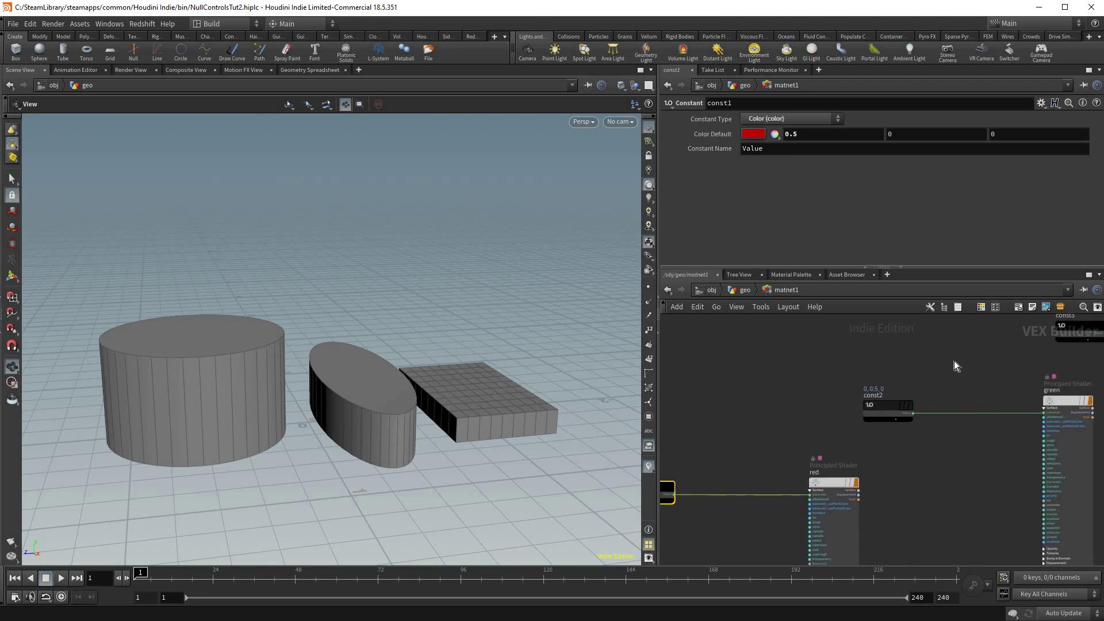
{"action": "left_click", "coordinate": [893, 408]}
{"action": "middle_click_drag", "start_coordinate": [806, 342], "coordinate": [685, 380]}
{"action": "left_click", "coordinate": [957, 364]}
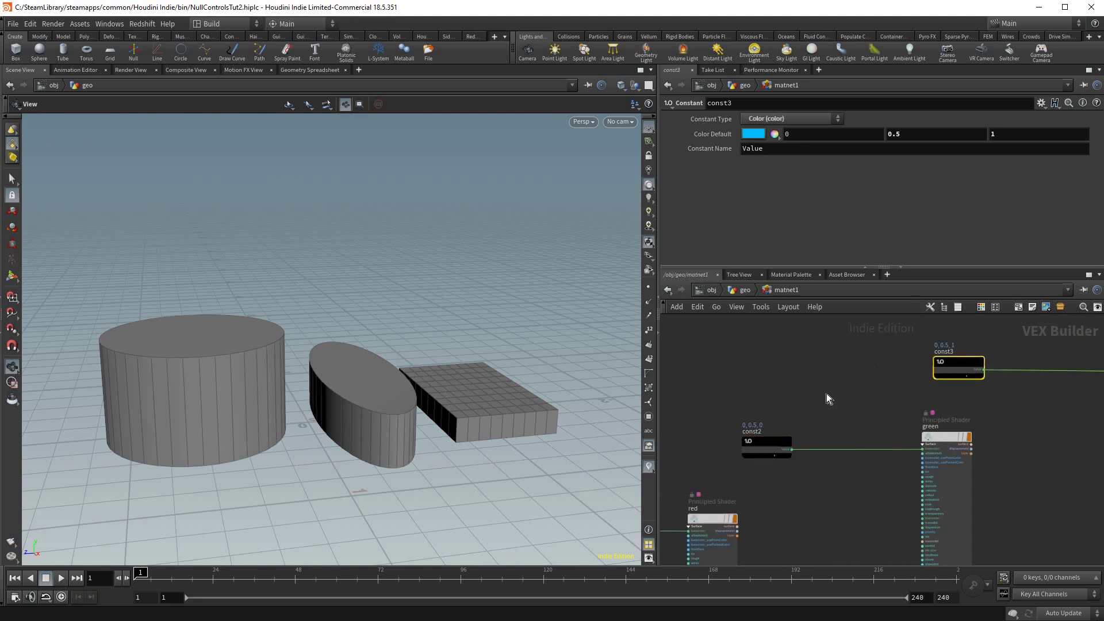
Step: Insert a Color Correction node on the wire between const1 and the red Principled Shader
{"action": "middle_click_drag", "start_coordinate": [826, 388], "coordinate": [1035, 307]}
{"action": "key", "text": "Tab"}
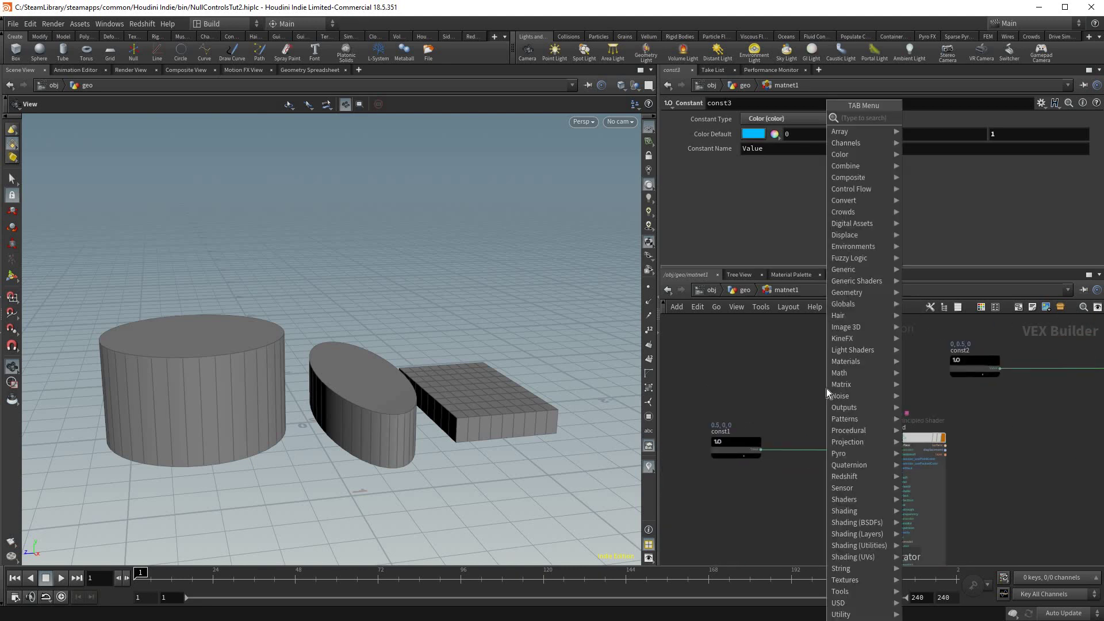
{"action": "type", "text": "color cor"}
{"action": "key", "text": "Return"}
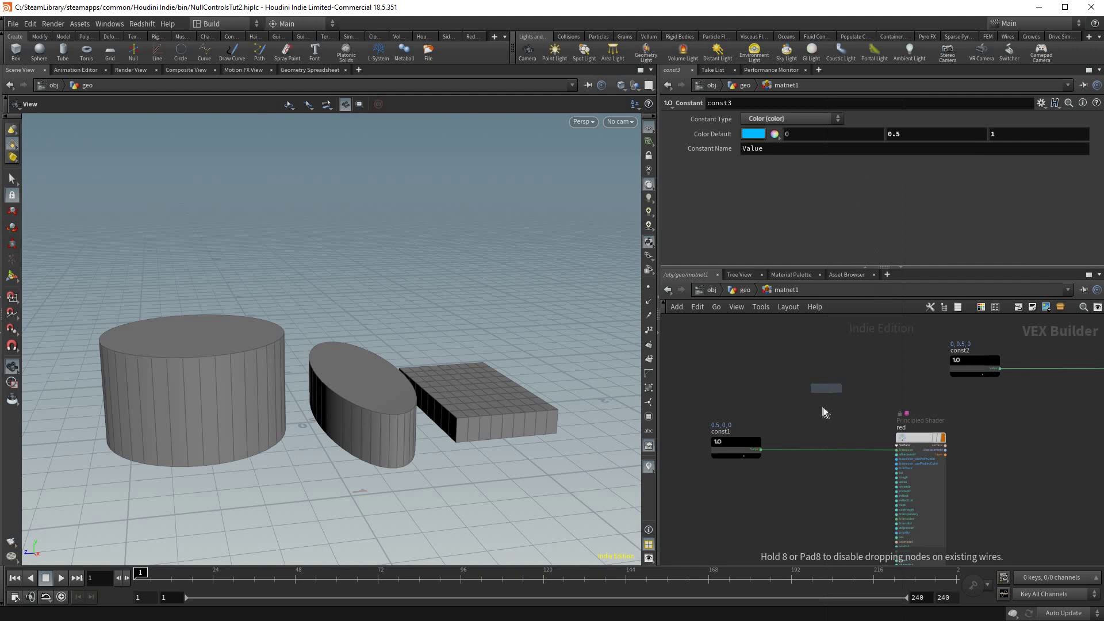
{"action": "left_click", "coordinate": [827, 451]}
{"action": "left_click_drag", "start_coordinate": [830, 405], "coordinate": [824, 446]}
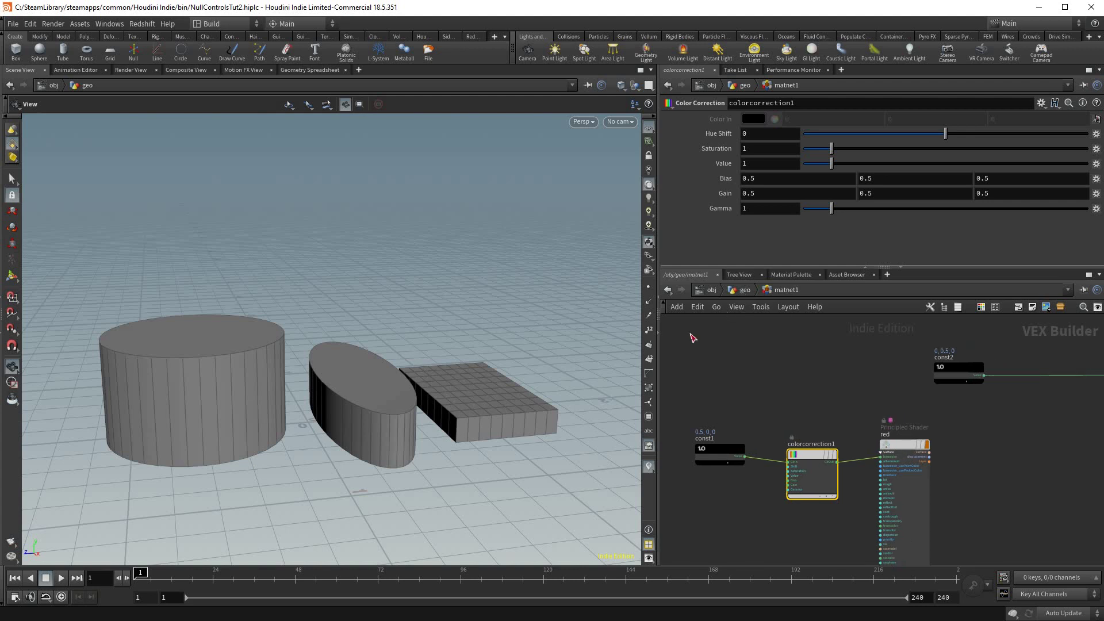
Step: Link colorcorrection1's Saturation to null1's Saturation Amount with the relative reference ch("../../null1/saturation_amount")
{"action": "left_click", "coordinate": [744, 290]}
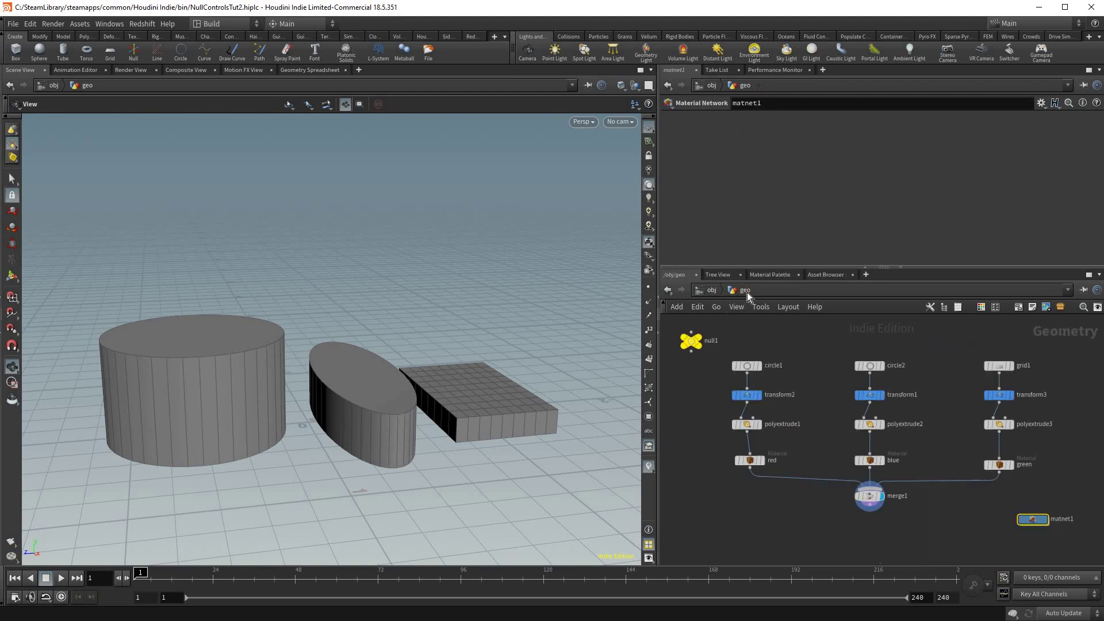
{"action": "left_click", "coordinate": [694, 346]}
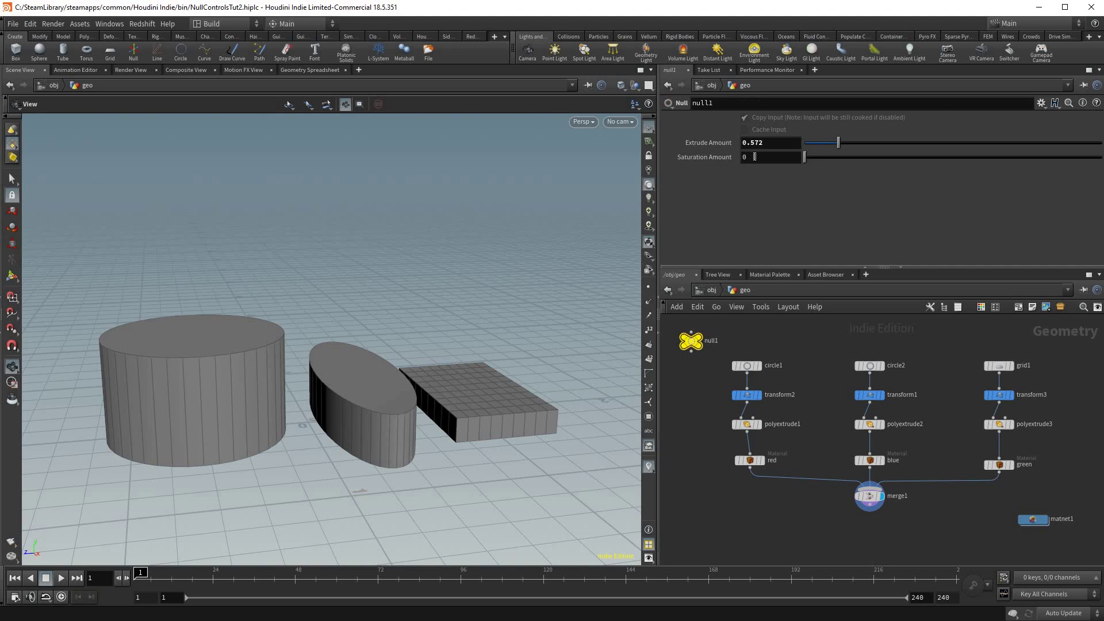
{"action": "right_click", "coordinate": [755, 157]}
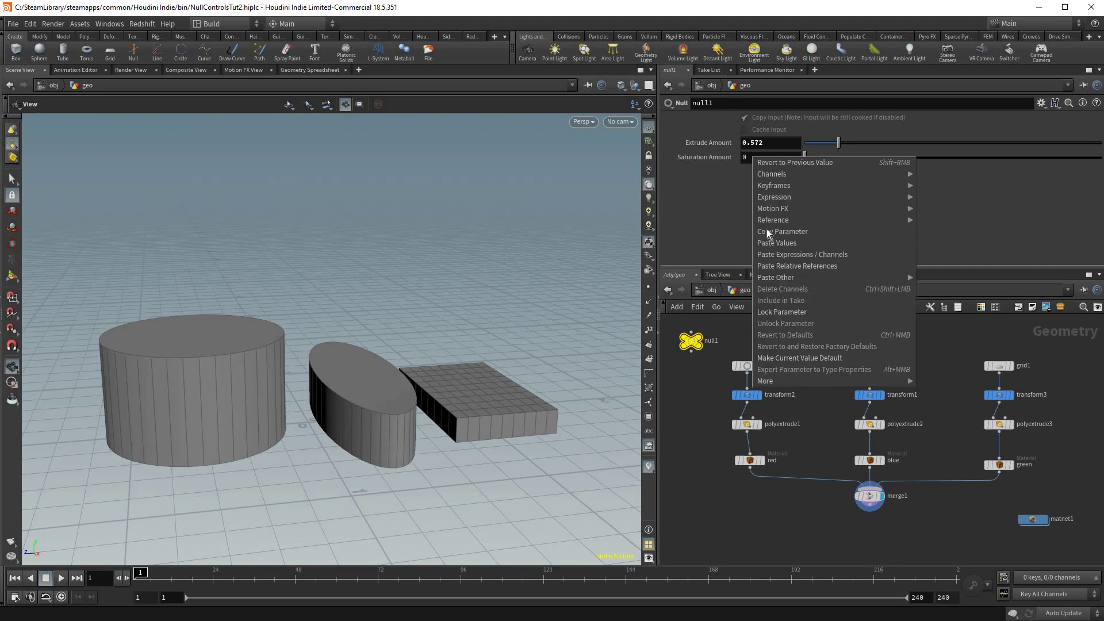
{"action": "left_click", "coordinate": [782, 231]}
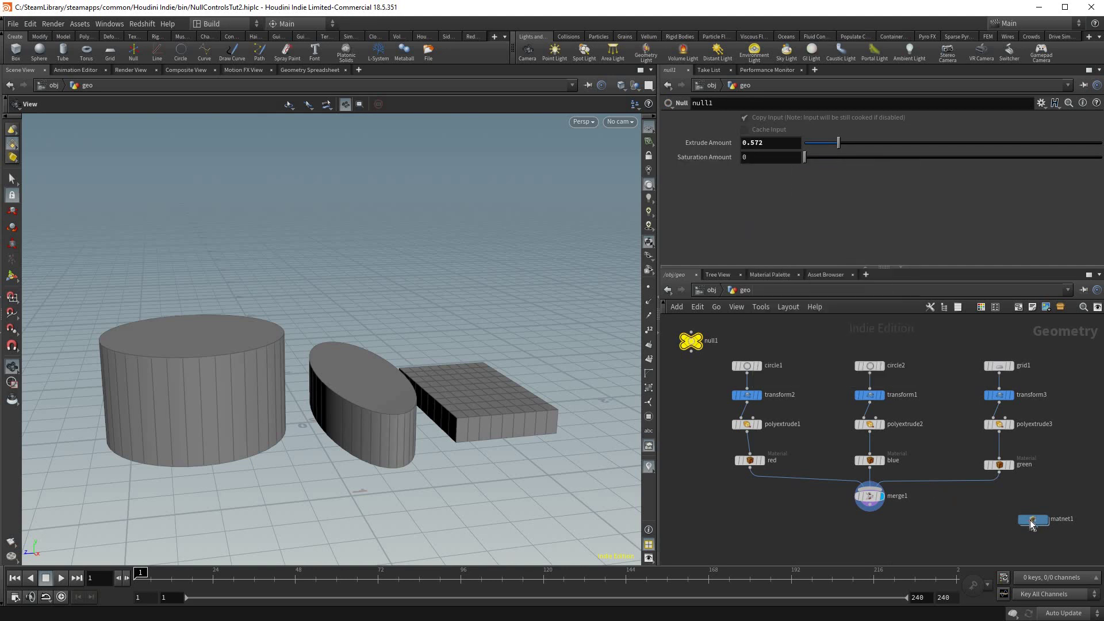
{"action": "double_click", "coordinate": [1031, 523]}
{"action": "left_click", "coordinate": [806, 454]}
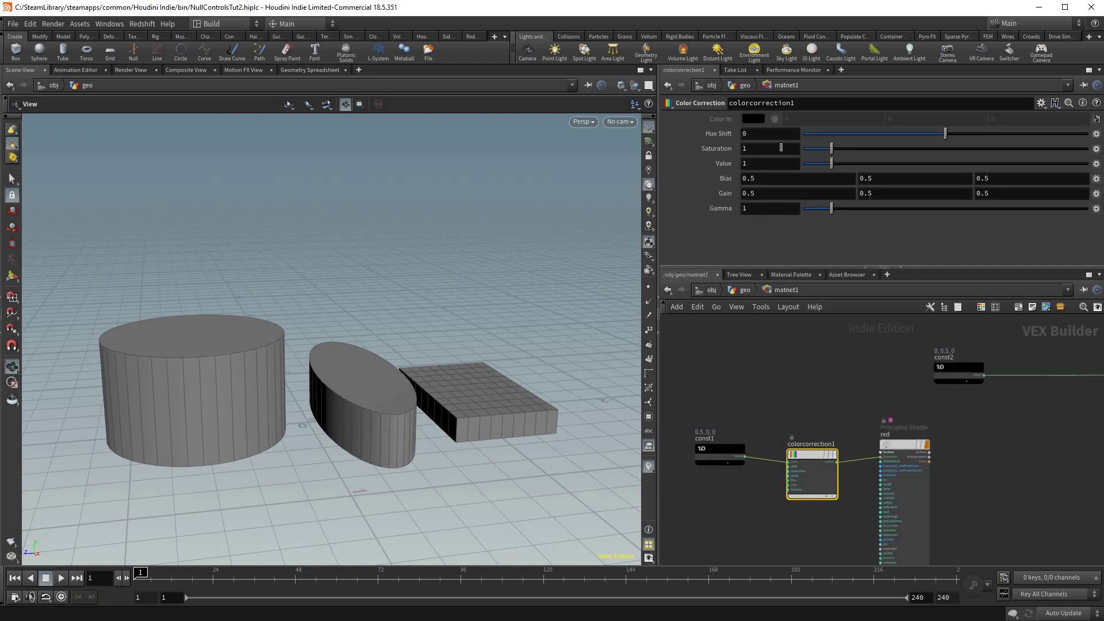
{"action": "right_click", "coordinate": [830, 255]}
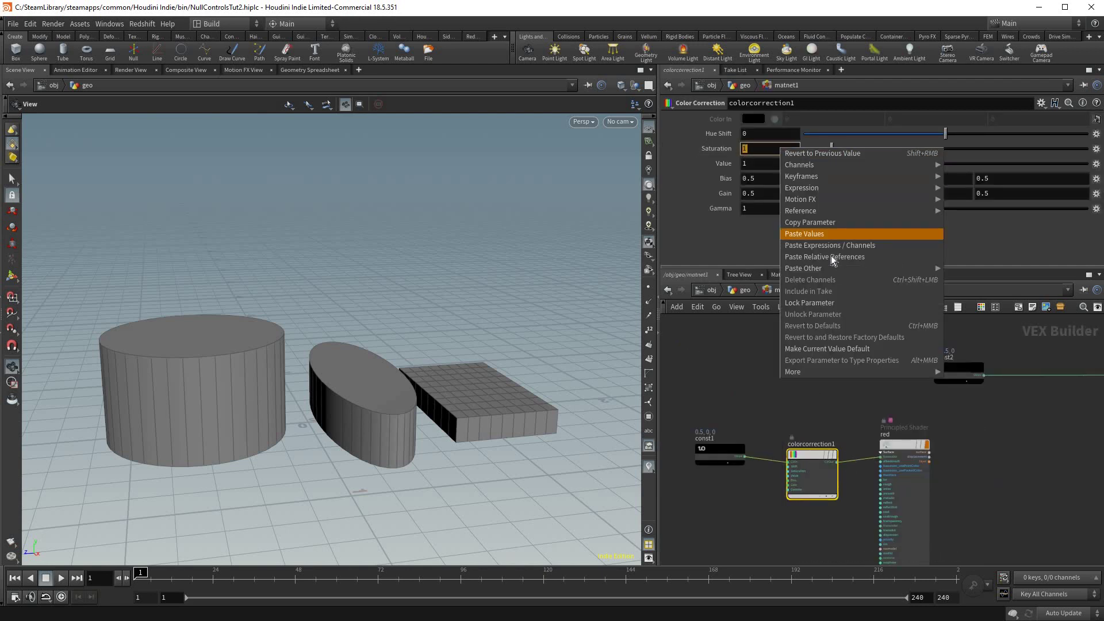
{"action": "key", "text": "Return"}
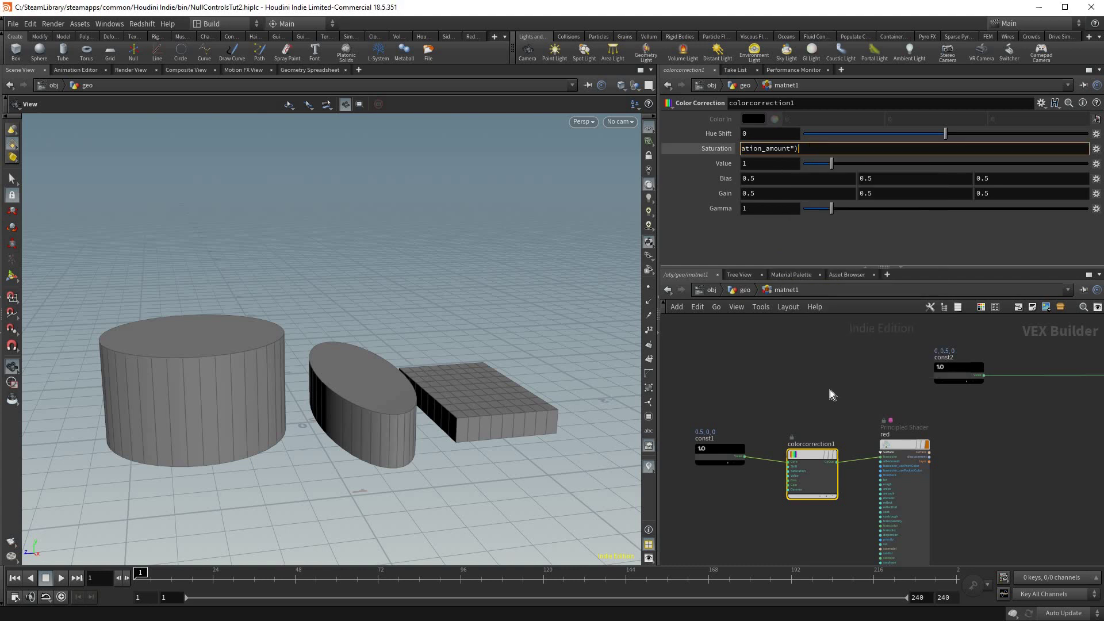
{"action": "key", "text": "Return"}
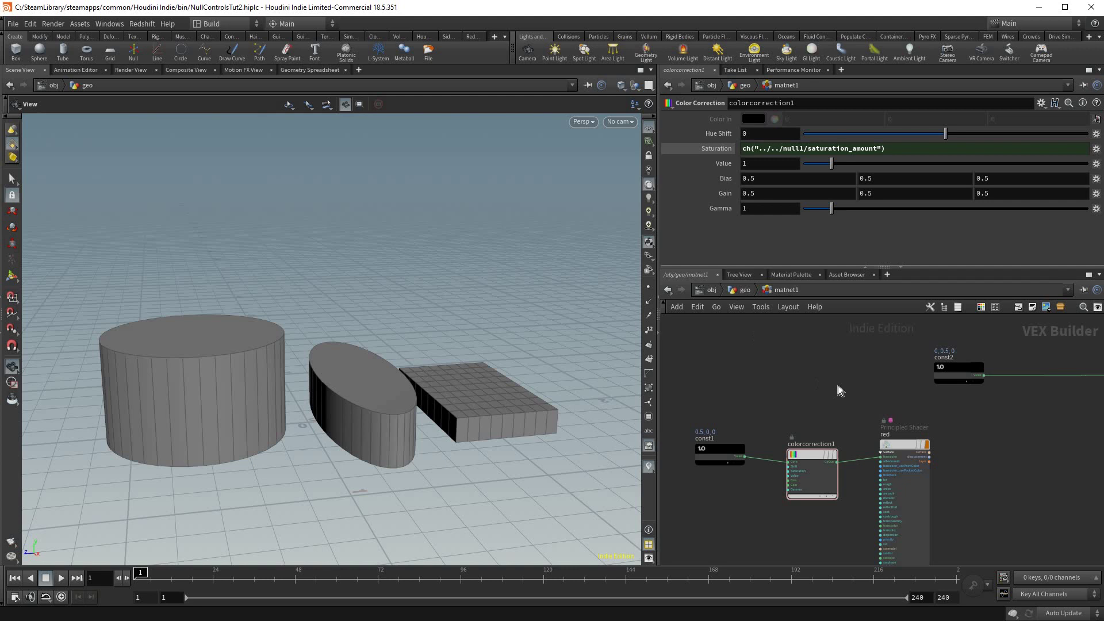
Step: Duplicate colorcorrection1 onto the wire between const2 and the green Principled Shader
{"action": "middle_click_drag", "start_coordinate": [782, 393], "coordinate": [725, 405]}
{"action": "scroll", "coordinate": [741, 489], "scroll_direction": "down", "scroll_amount": 2}
{"action": "middle_click_drag", "start_coordinate": [828, 447], "coordinate": [787, 479]}
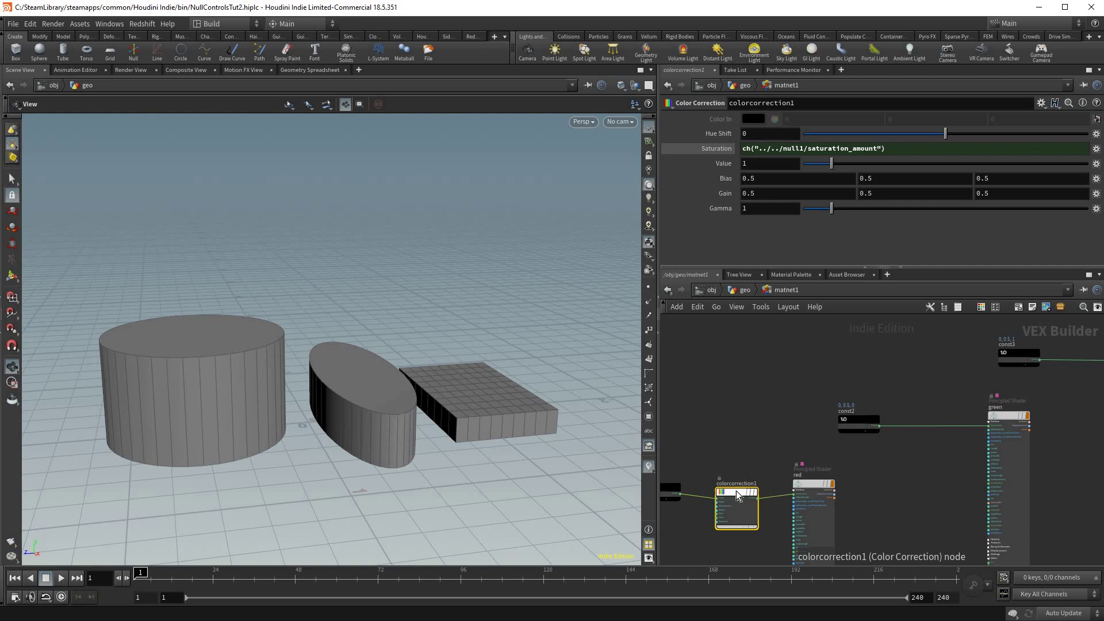
{"action": "left_click_drag", "start_coordinate": [927, 461], "coordinate": [925, 378], "text": "alt"}
Step: Paste another copy of the linked Color Correction node between const3 and the blue Principled Shader
{"action": "middle_click_drag", "start_coordinate": [925, 378], "coordinate": [785, 425]}
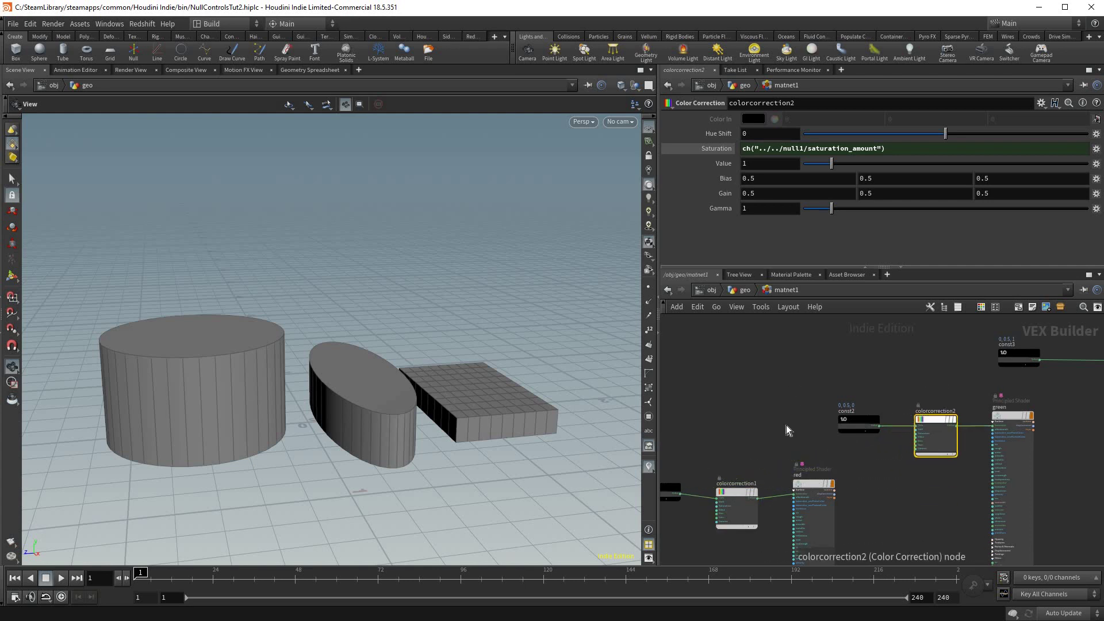
{"action": "key", "text": "ctrl+v"}
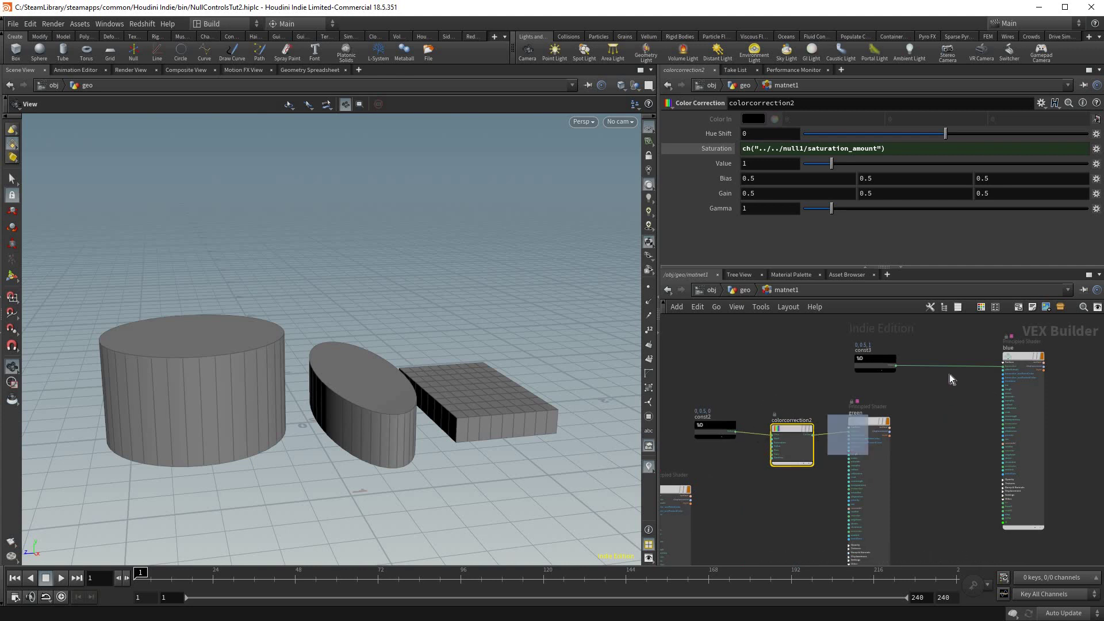
{"action": "left_click", "coordinate": [950, 362]}
{"action": "left_click_drag", "start_coordinate": [948, 362], "coordinate": [948, 362]}
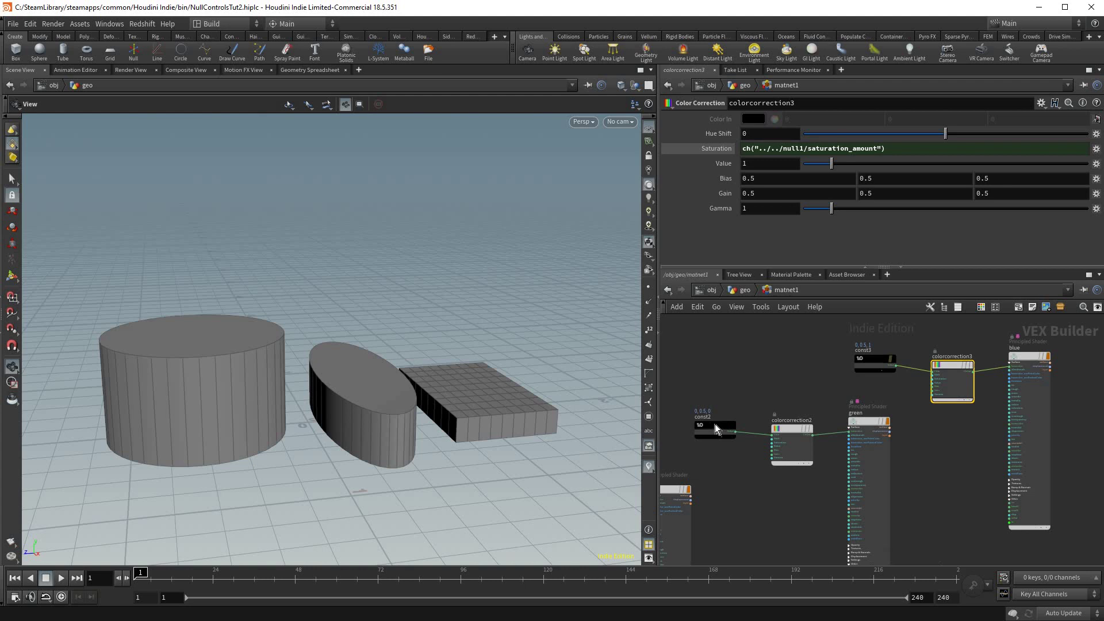
Step: Review the color constants and the Saturation expression on colorcorrection1
{"action": "left_click", "coordinate": [870, 362]}
{"action": "left_click", "coordinate": [697, 435]}
{"action": "middle_click_drag", "start_coordinate": [679, 454], "coordinate": [798, 415]}
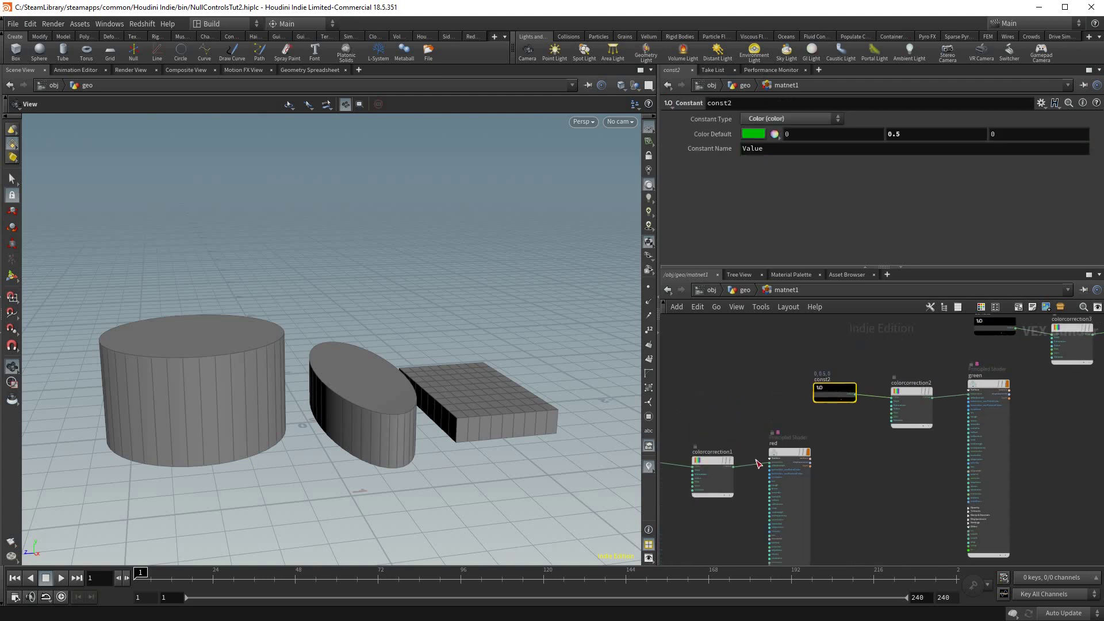
{"action": "middle_click_drag", "start_coordinate": [713, 462], "coordinate": [768, 459]}
{"action": "left_click", "coordinate": [691, 452]}
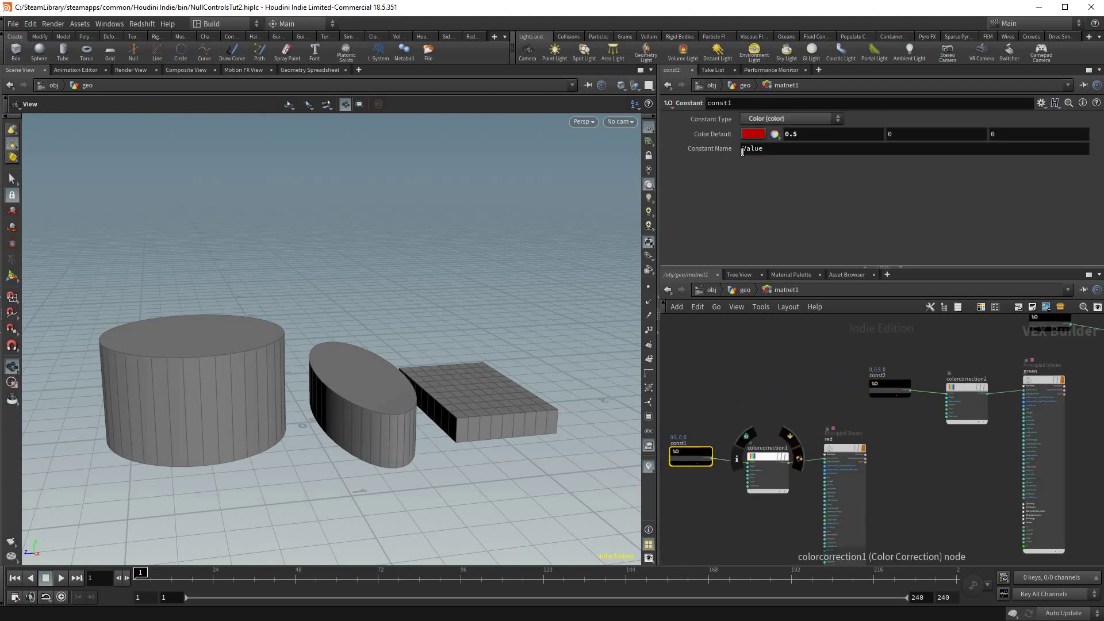
{"action": "left_click", "coordinate": [767, 466]}
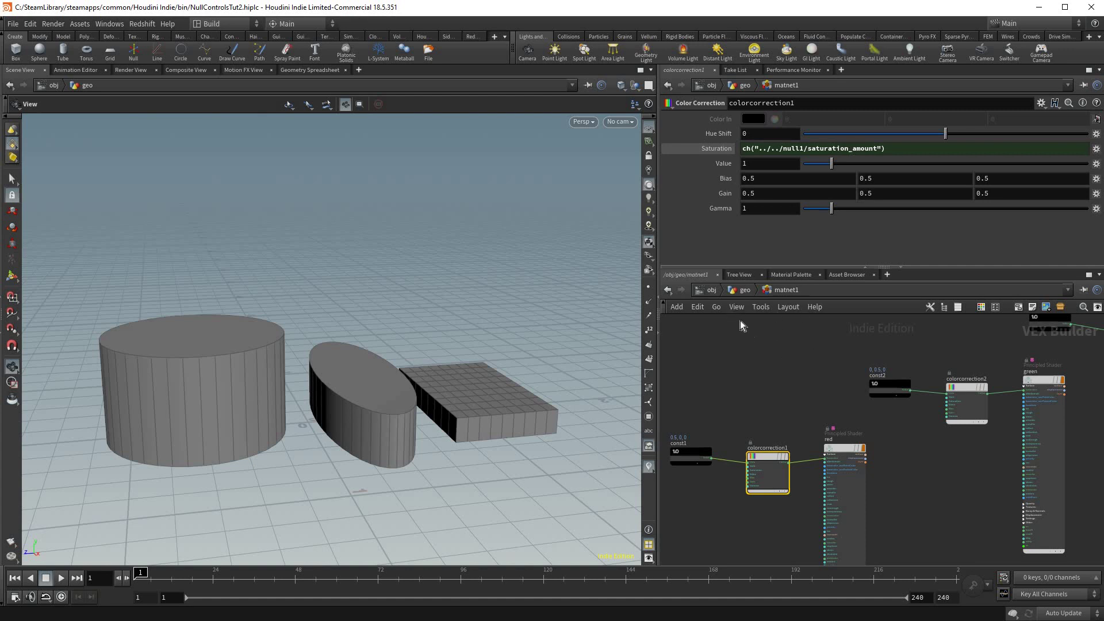
Step: Return to the geo network and set null1's Extrude Amount to about 0.882
{"action": "left_click", "coordinate": [740, 289]}
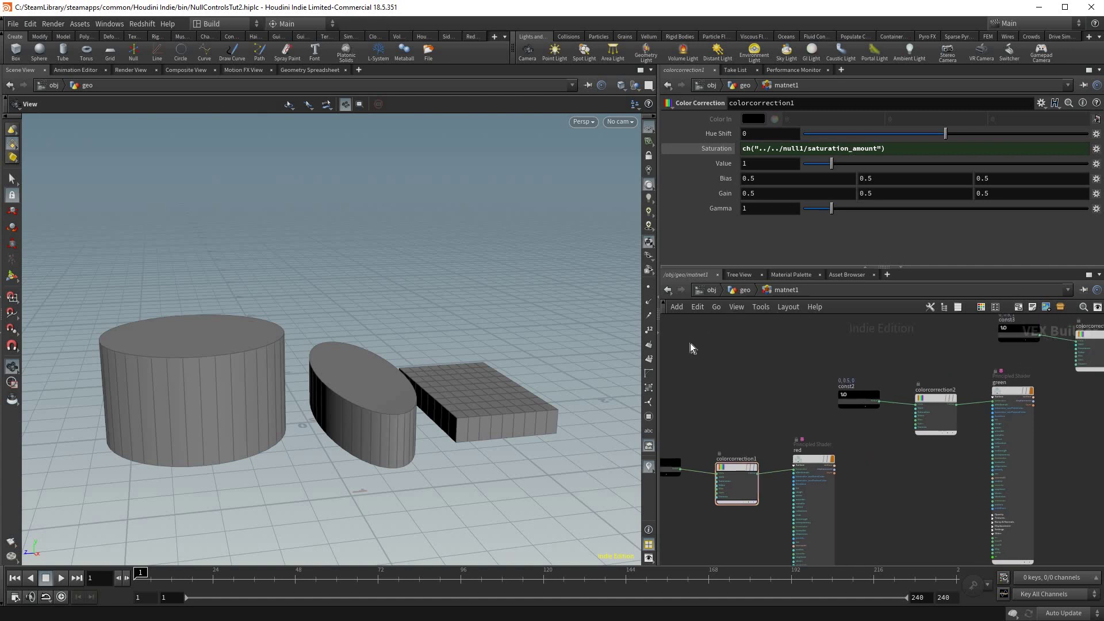
{"action": "key", "text": "u"}
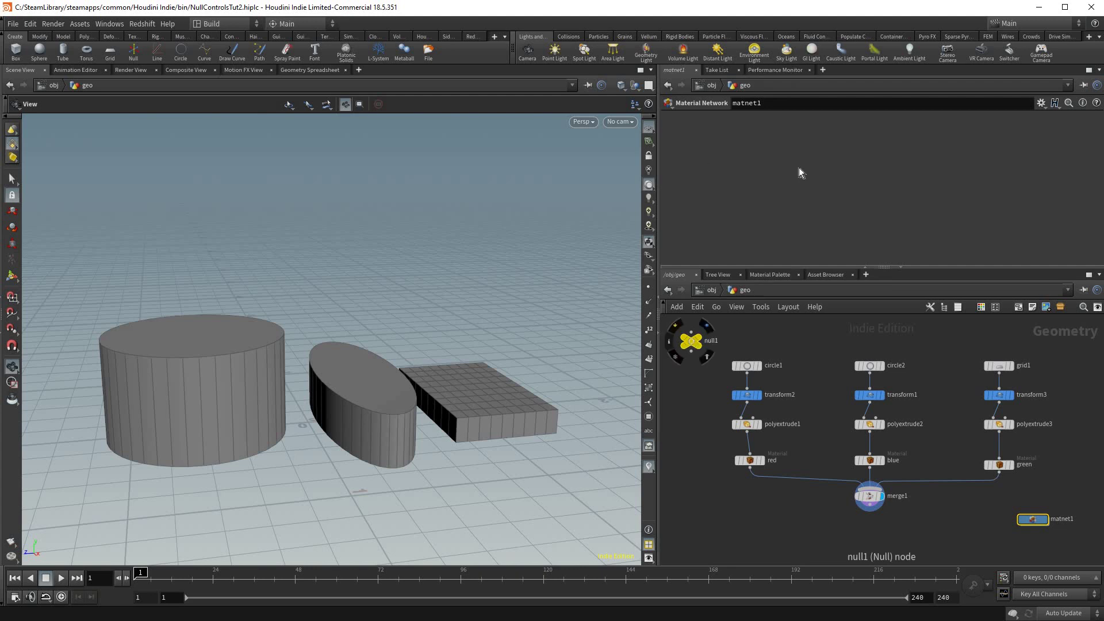
{"action": "left_click", "coordinate": [691, 341]}
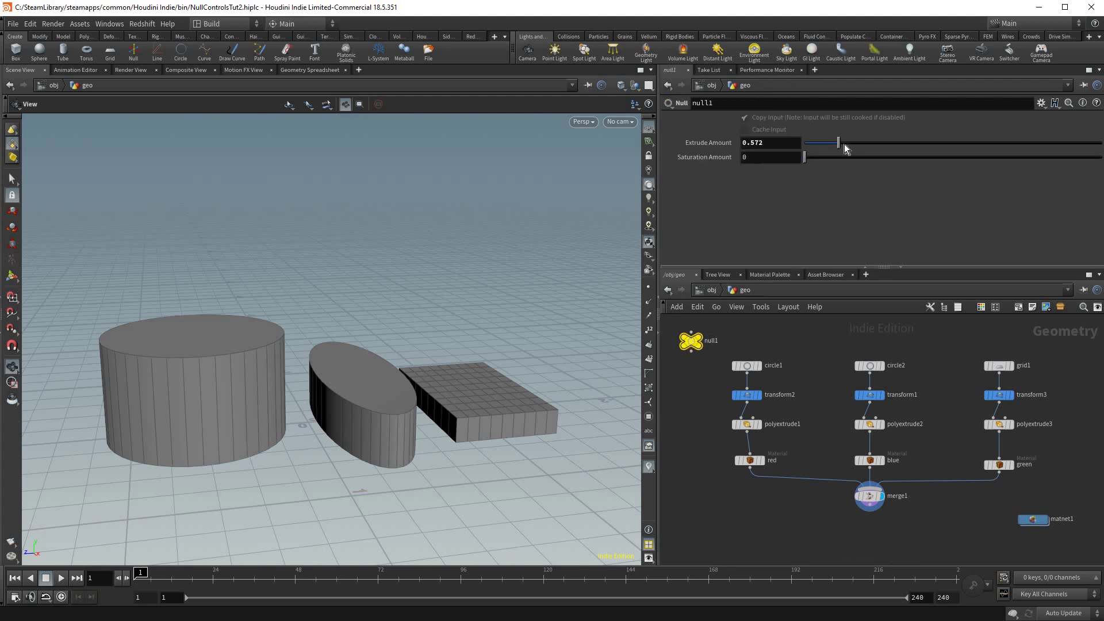
{"action": "left_click_drag", "start_coordinate": [838, 142], "coordinate": [857, 143]}
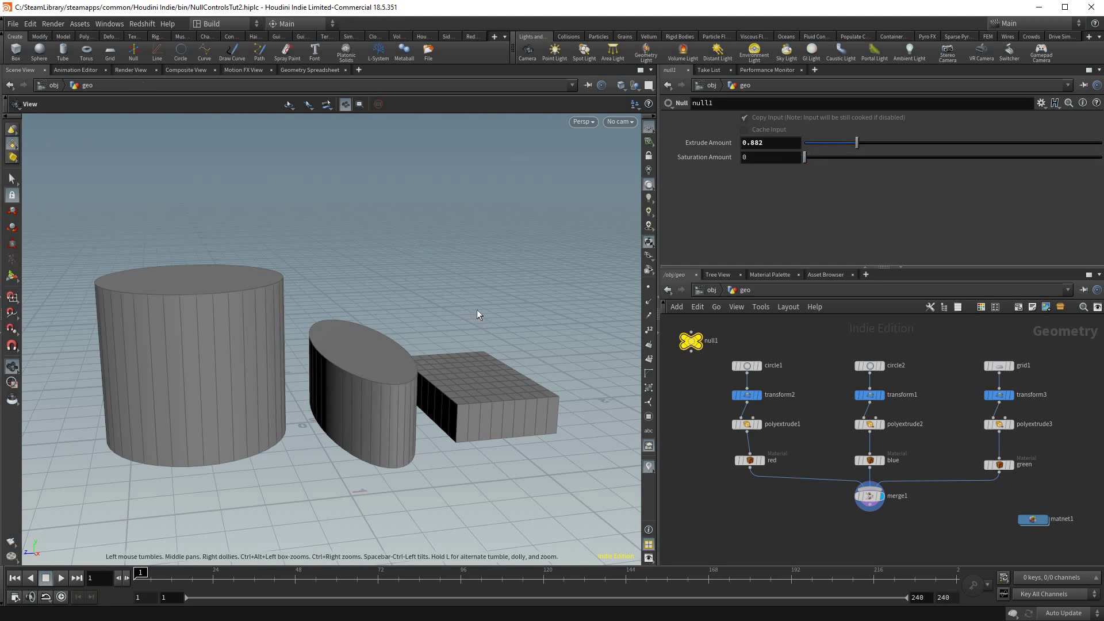
Step: Render a preview of the three shapes with mantra_ipr in the Render View, focusing on the middle shape
{"action": "left_click", "coordinate": [131, 69]}
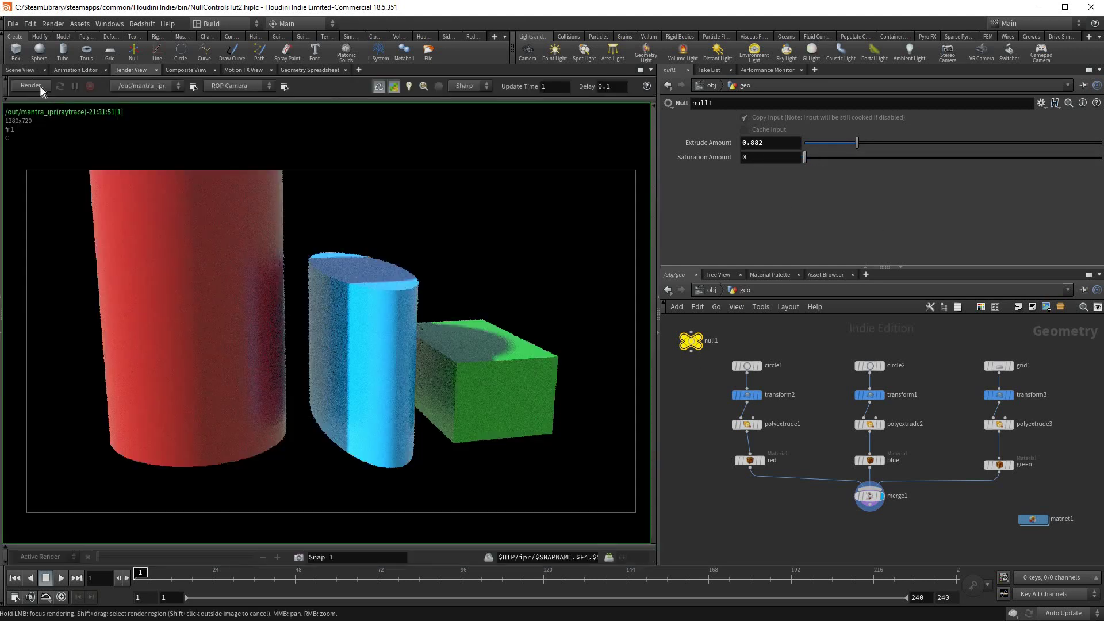
{"action": "left_click", "coordinate": [478, 285]}
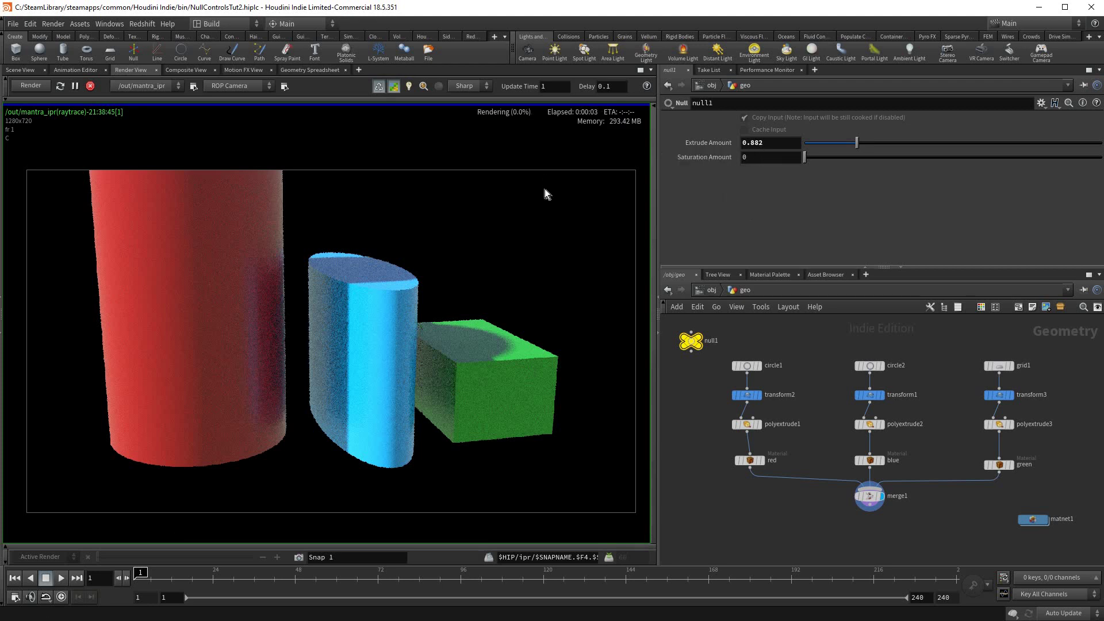
{"action": "left_click", "coordinate": [360, 364]}
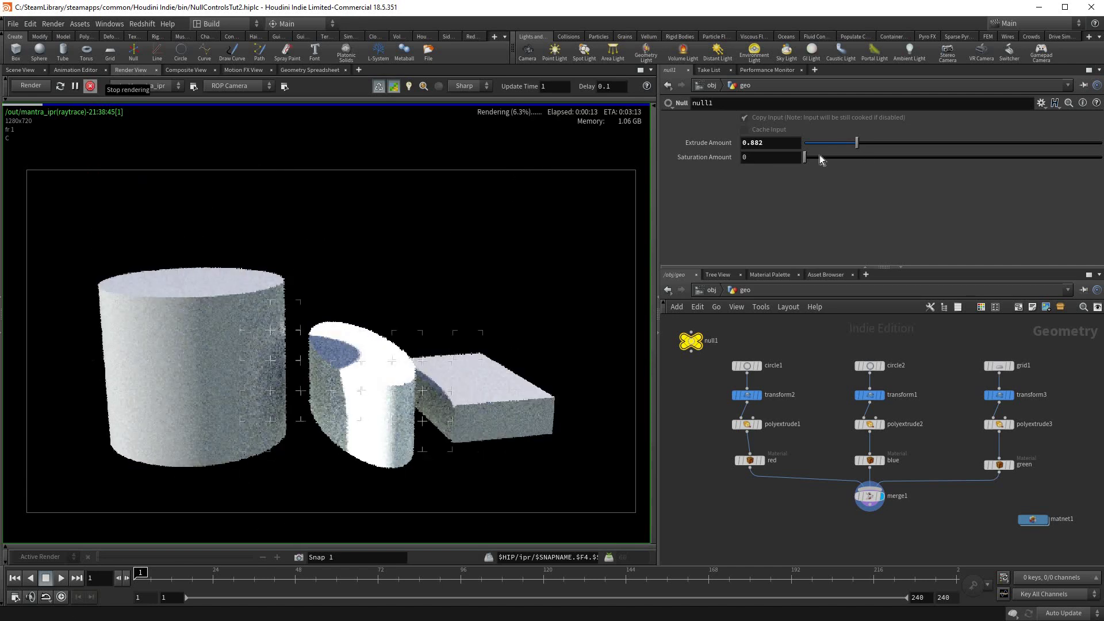
Step: Stop the preview render and set null1's Saturation Amount to about 1.112
{"action": "left_click", "coordinate": [970, 157]}
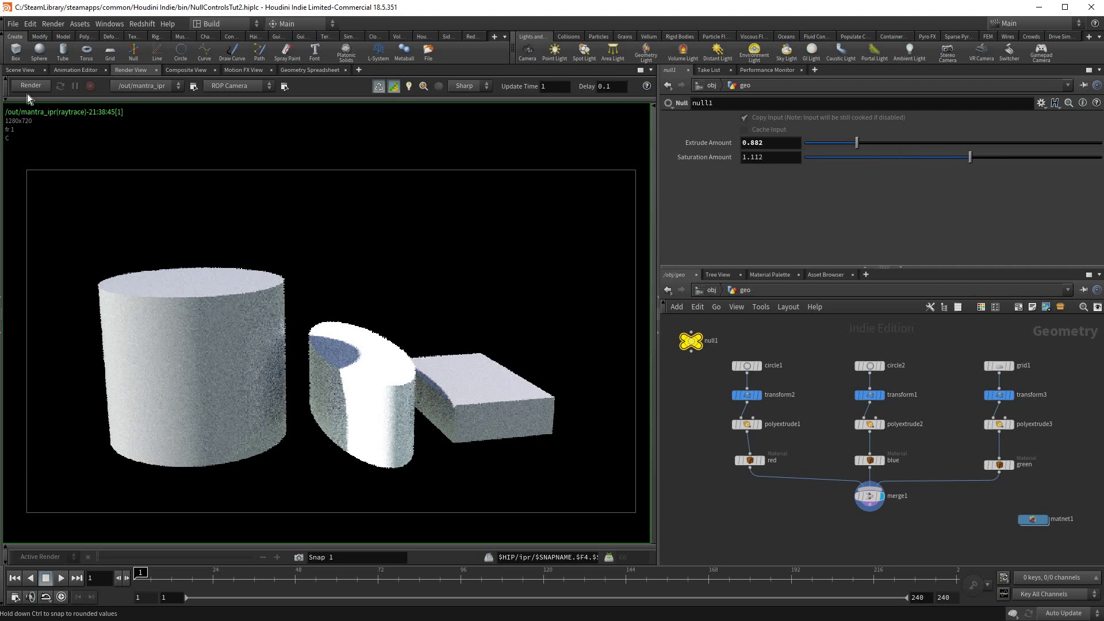